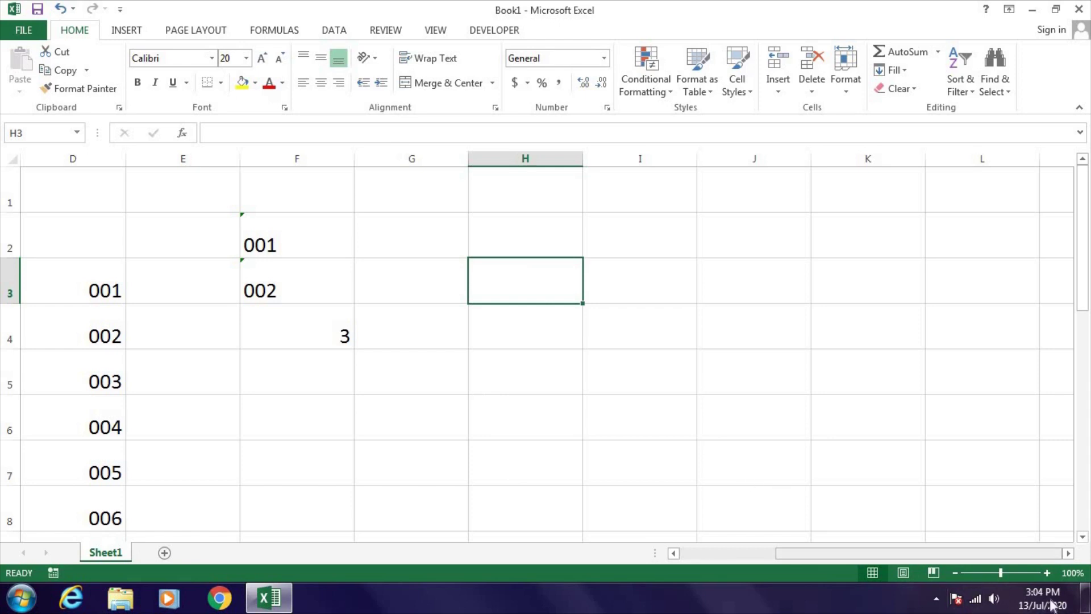
- Enter the dates 26.07.2020 in H3 and 27.07.2020 in H4
{"action": "mouse_move", "coordinate": [1046, 610]}
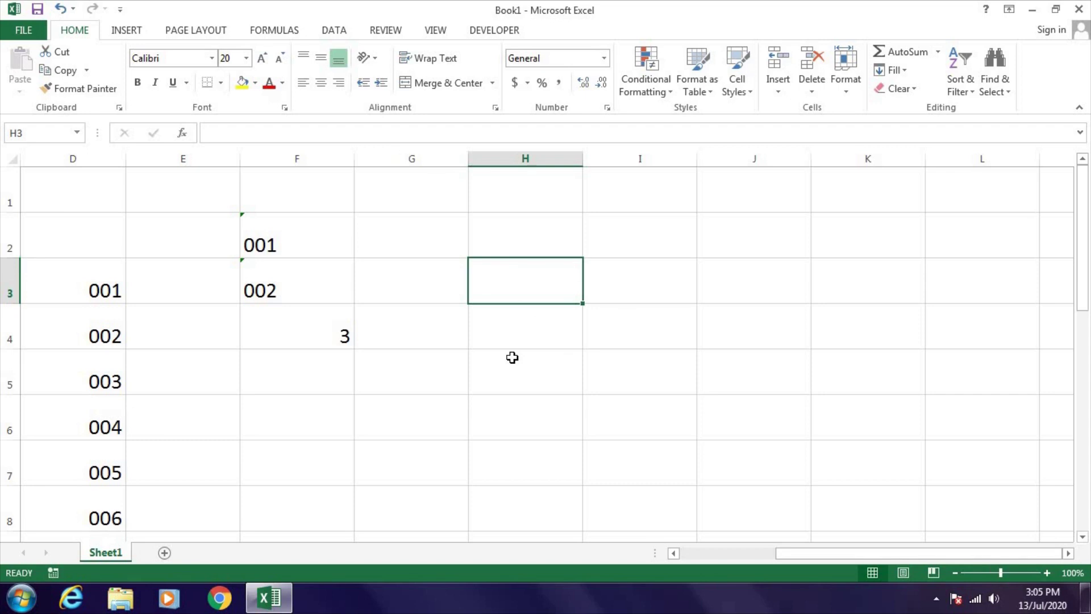
{"action": "type", "text": "26.07.2014"}
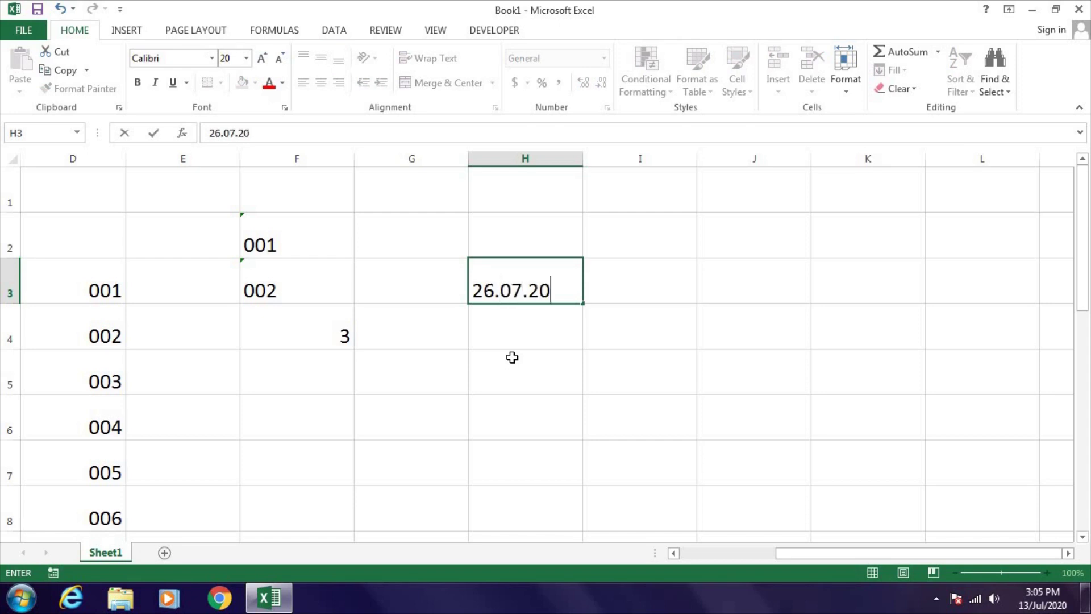
{"action": "key", "text": "BackSpace"}
{"action": "key", "text": "BackSpace"}
{"action": "type", "text": "20"}
{"action": "key", "text": "Return"}
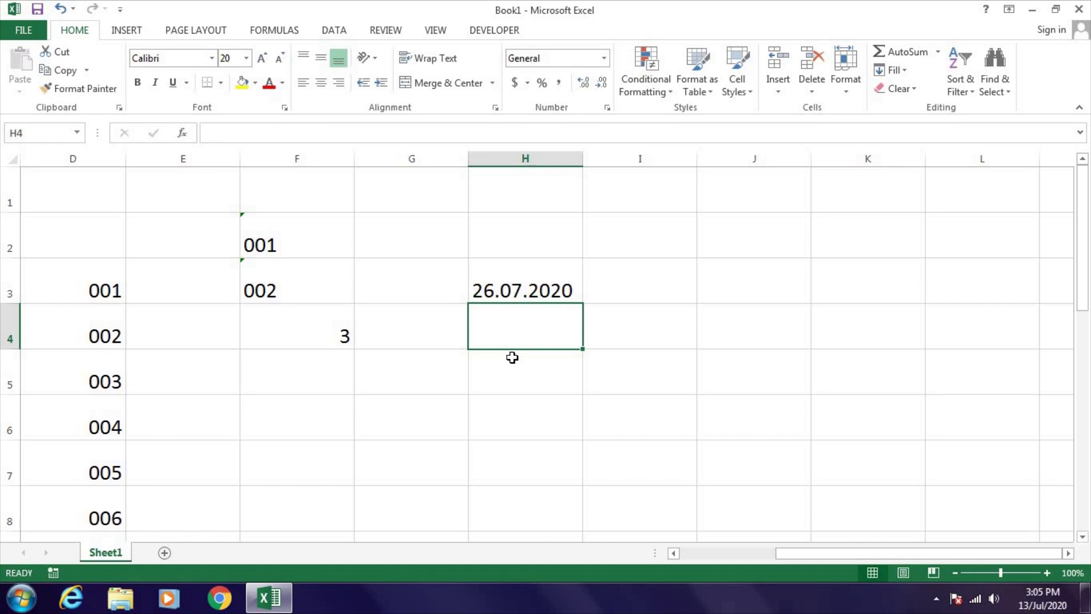
{"action": "type", "text": "27.0"}
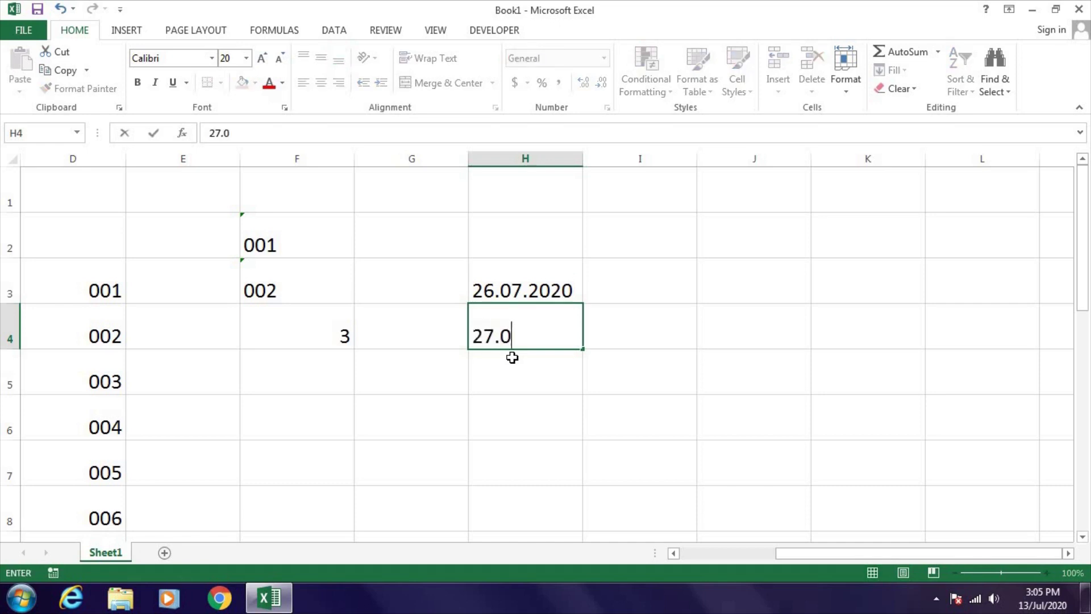
{"action": "type", "text": "7.2020"}
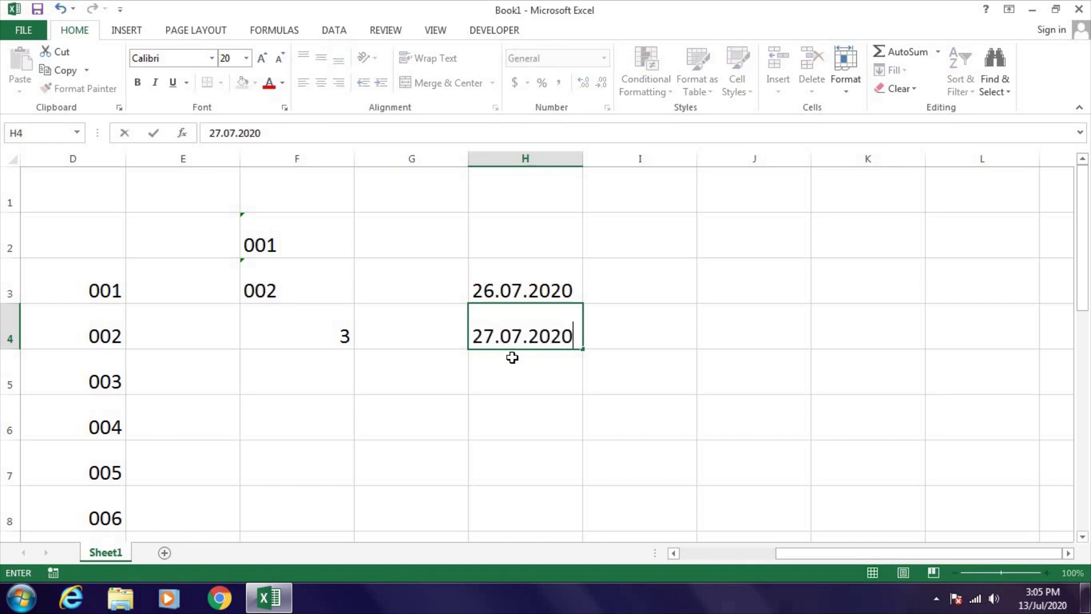
{"action": "key", "text": "Return"}
- Extend the date series down to row 7, then undo the filled and entered dates
{"action": "left_click_drag", "start_coordinate": [529, 291], "coordinate": [613, 329]}
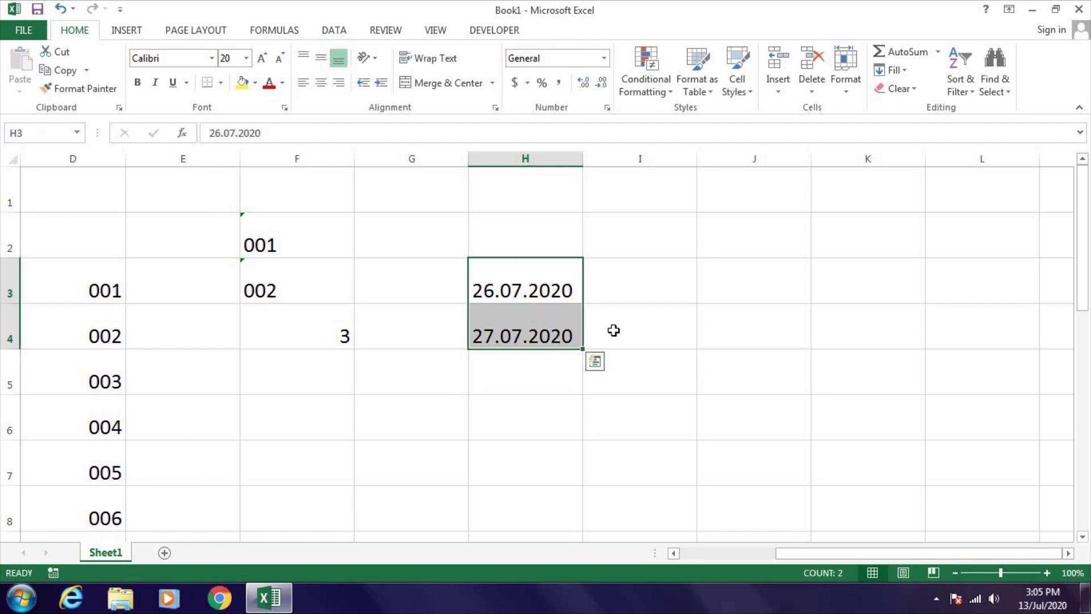
{"action": "scroll", "coordinate": [592, 273], "scroll_direction": "down", "scroll_amount": 1}
{"action": "left_click_drag", "start_coordinate": [583, 220], "coordinate": [591, 338]}
{"action": "scroll", "coordinate": [732, 389], "scroll_direction": "up", "scroll_amount": 1}
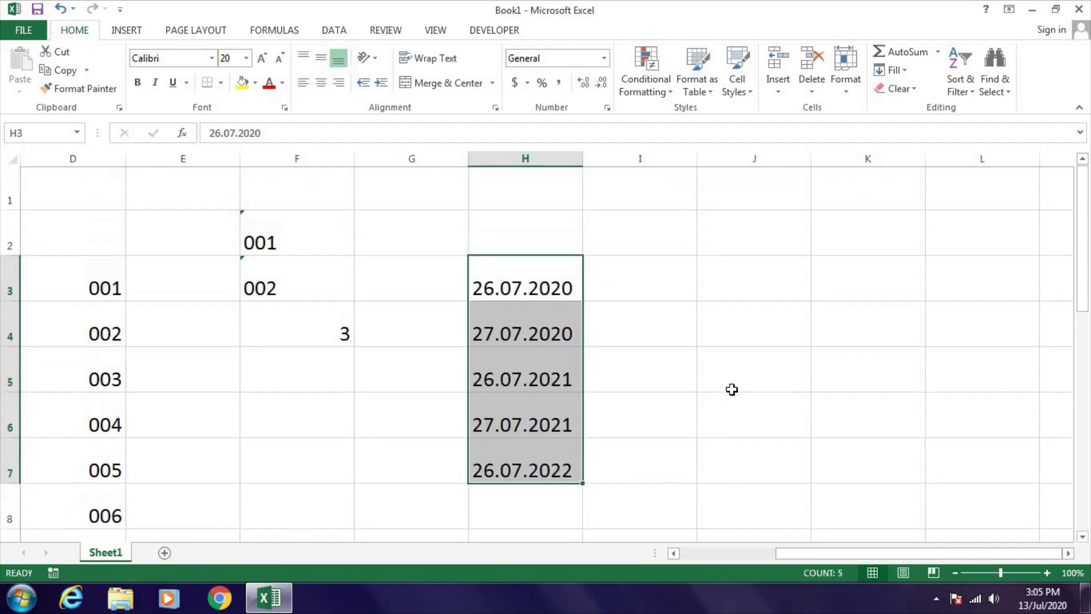
{"action": "left_click", "coordinate": [496, 334]}
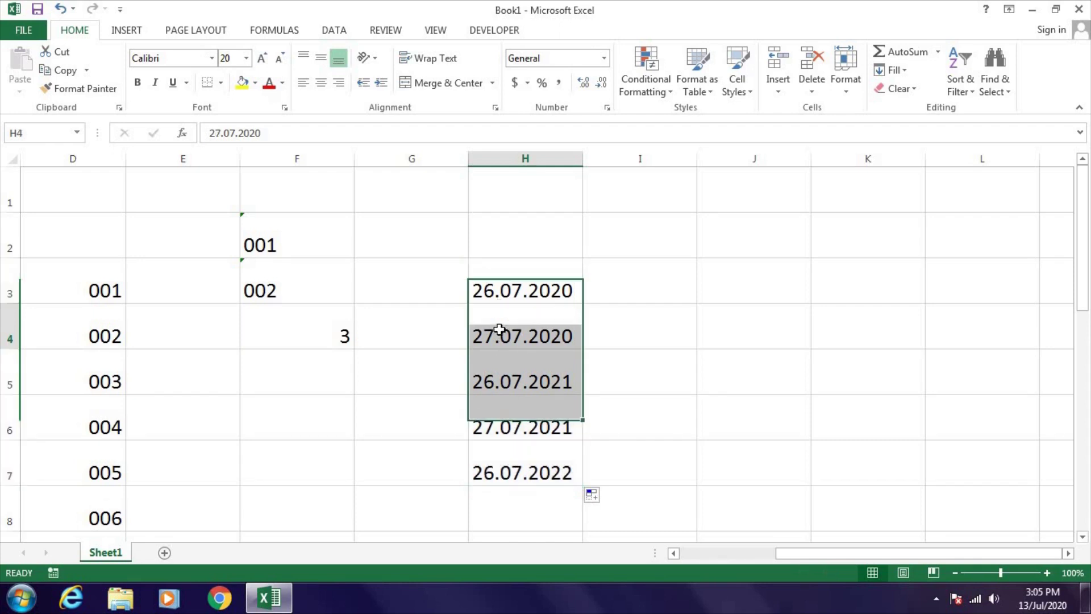
{"action": "key", "text": "ctrl+z"}
{"action": "key", "text": "ctrl+z"}
{"action": "key", "text": "ctrl+z"}
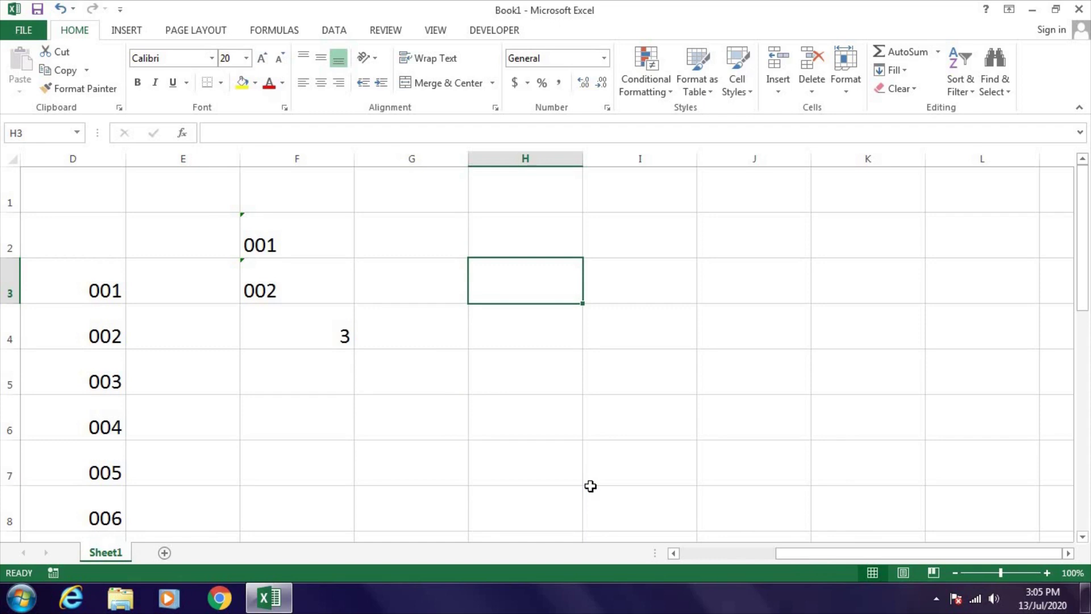
- Enter 13/07/2020 in H3 and 07/13/2020 in H4
{"action": "key", "text": "alt"}
{"action": "key", "text": "alt"}
{"action": "type", "text": "13/07/"}
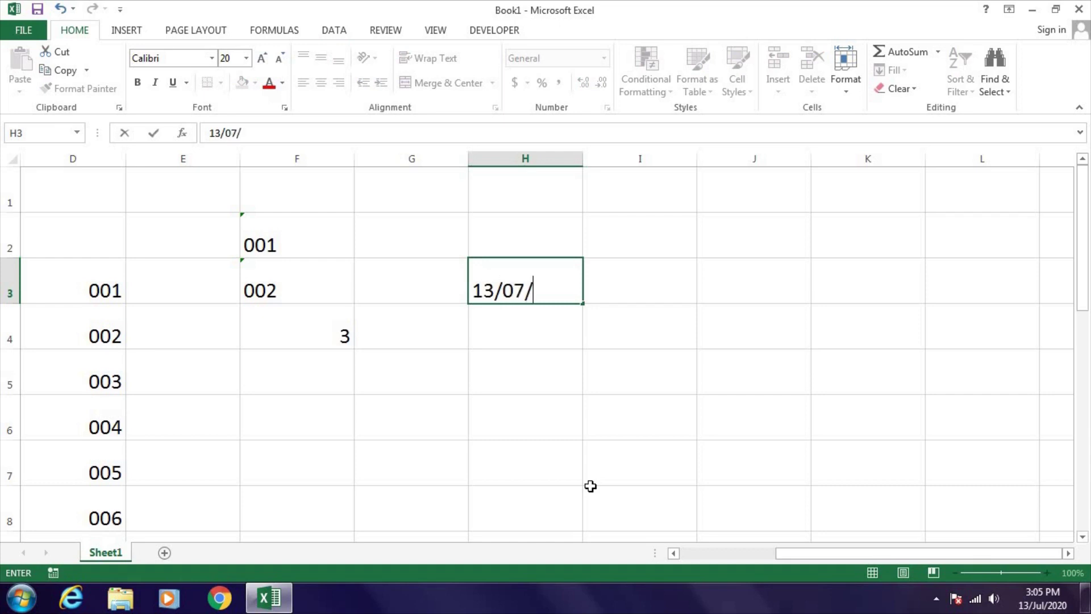
{"action": "type", "text": "2020"}
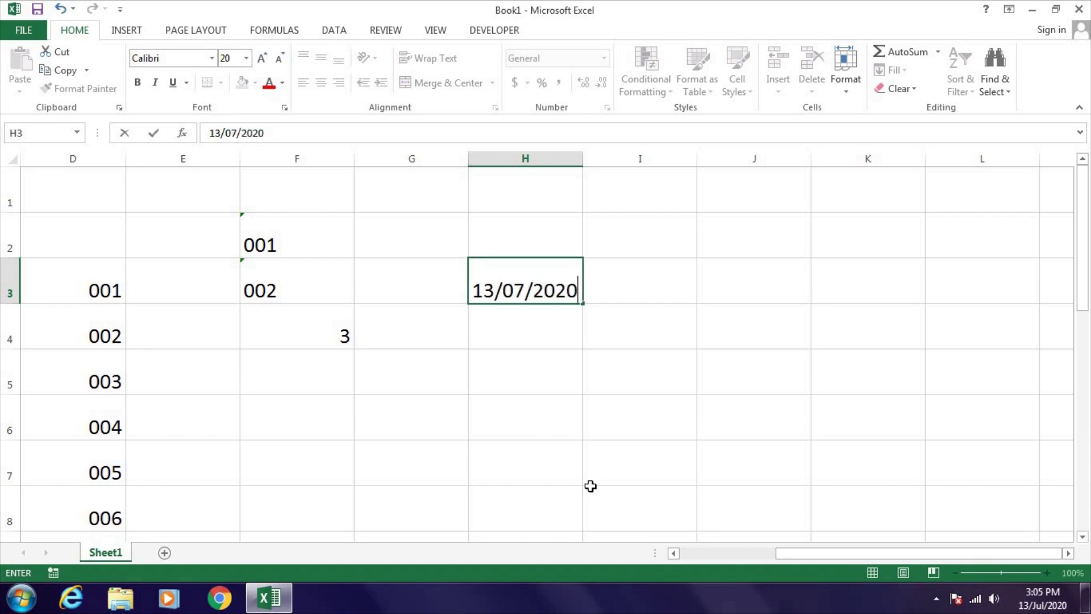
{"action": "key", "text": "Return"}
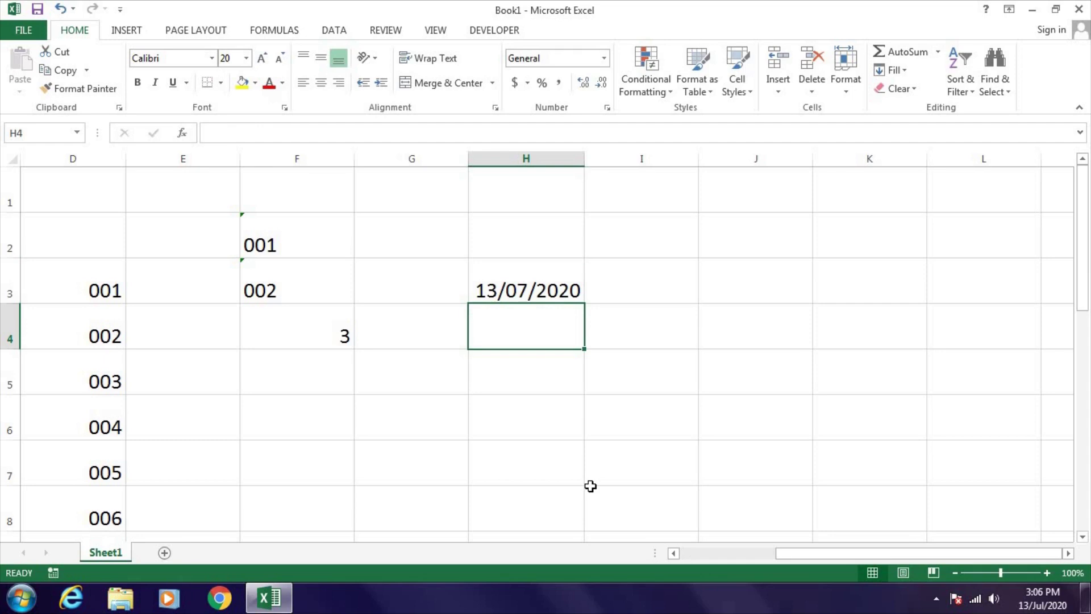
{"action": "type", "text": "0"}
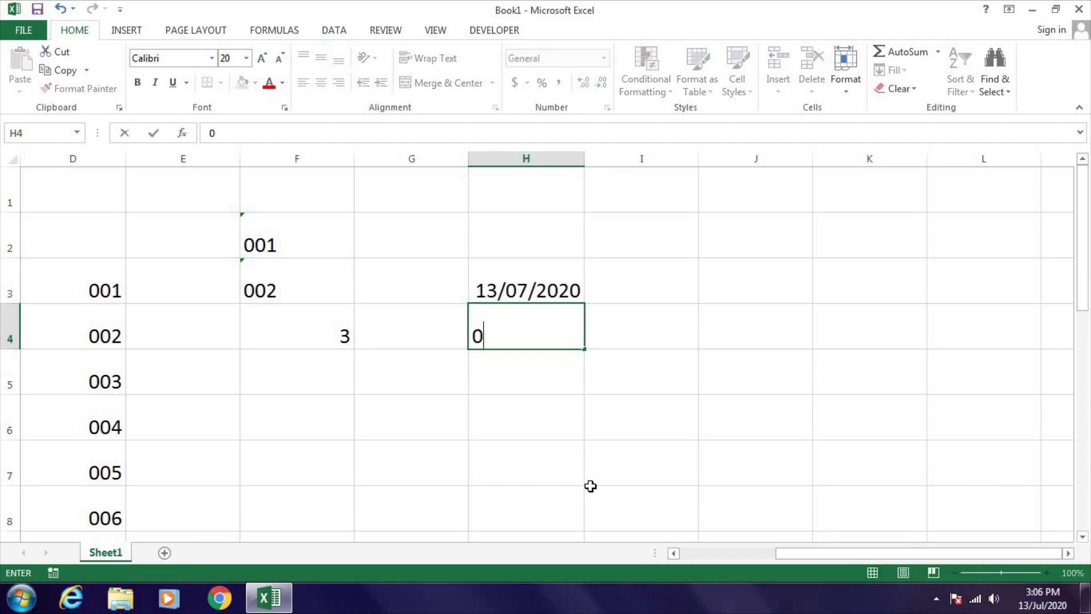
{"action": "type", "text": "7/13/2020"}
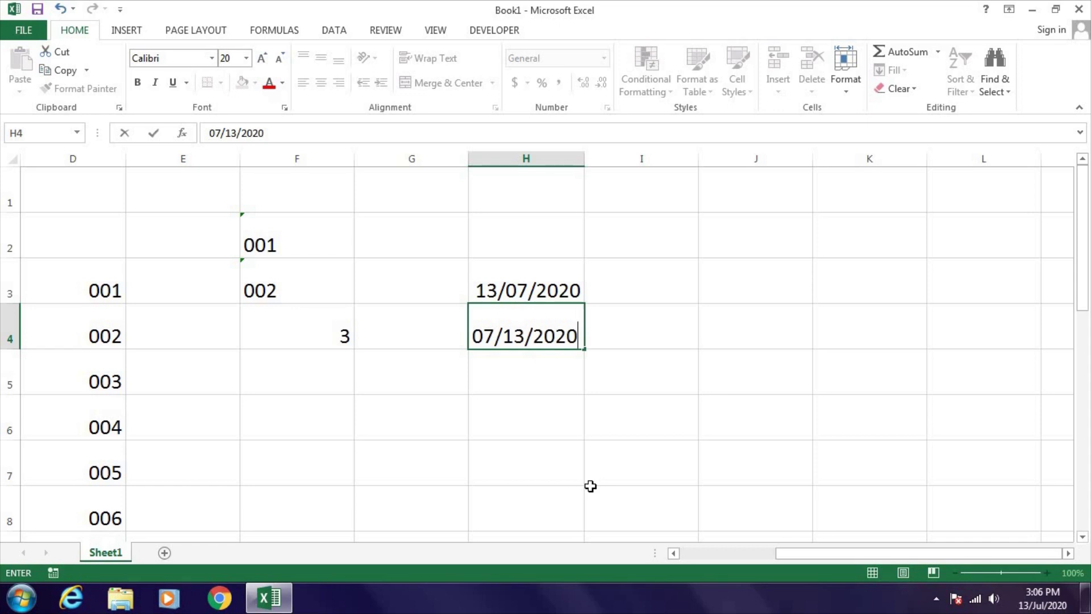
{"action": "key", "text": "Return"}
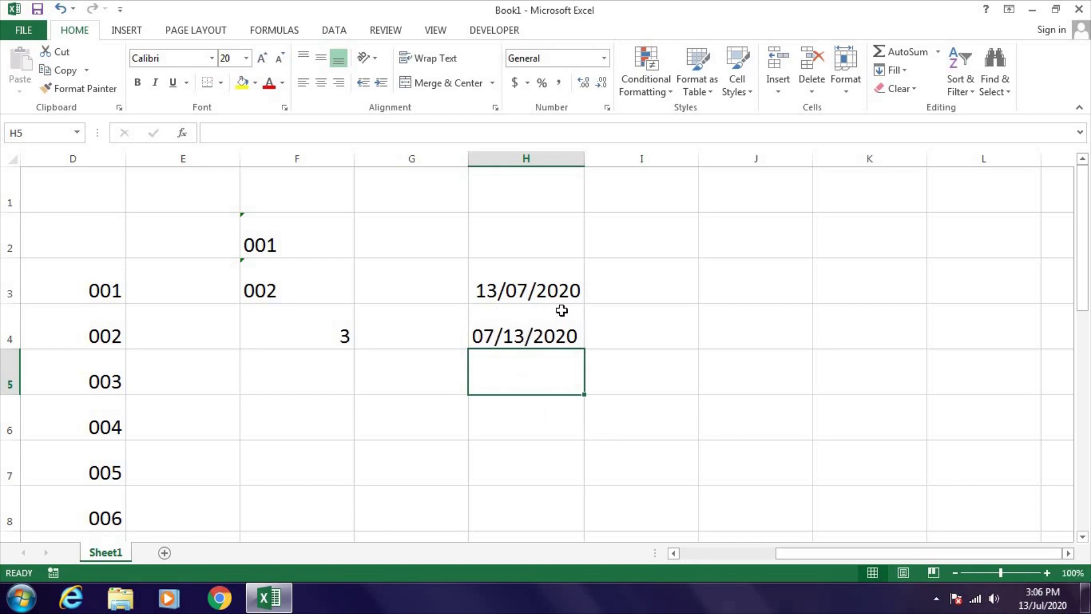
- Inspect H3 and H4 to confirm H3 is stored as a date
{"action": "left_click", "coordinate": [525, 297]}
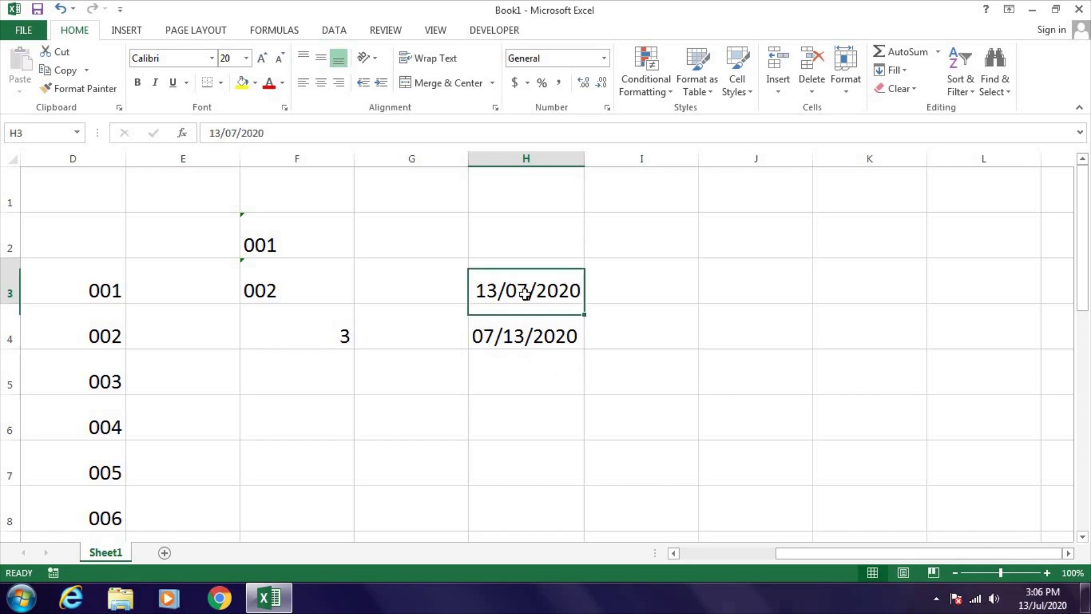
{"action": "left_click", "coordinate": [523, 329]}
{"action": "left_click", "coordinate": [530, 286]}
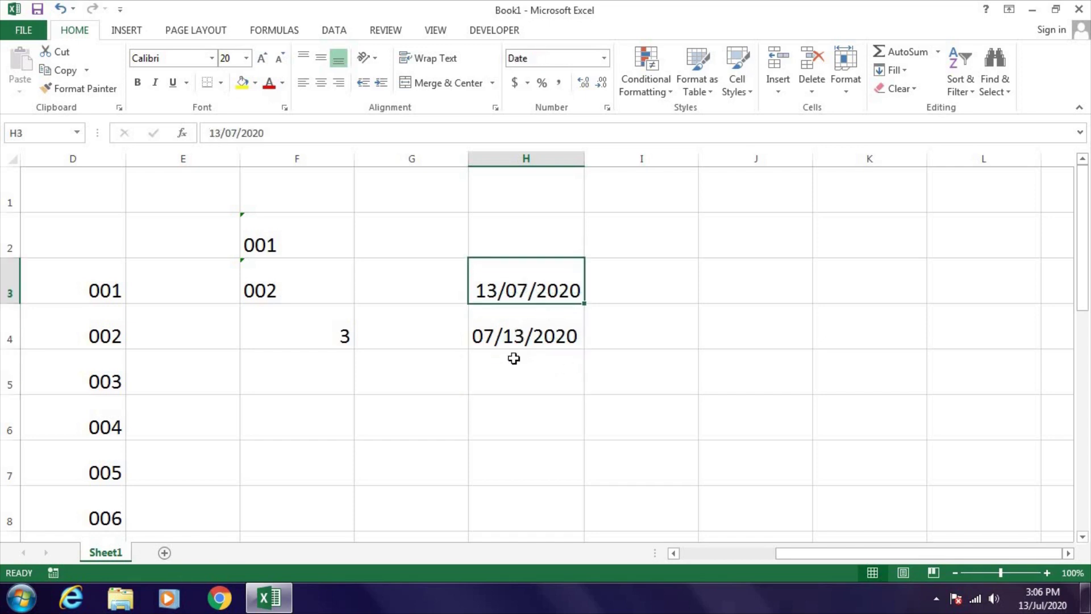
{"action": "left_click", "coordinate": [377, 216]}
- Label G2 'CTRL SHIFT 3' and apply the Ctrl+Shift+3 date format to H3 and H4
{"action": "type", "text": "CTRL"}
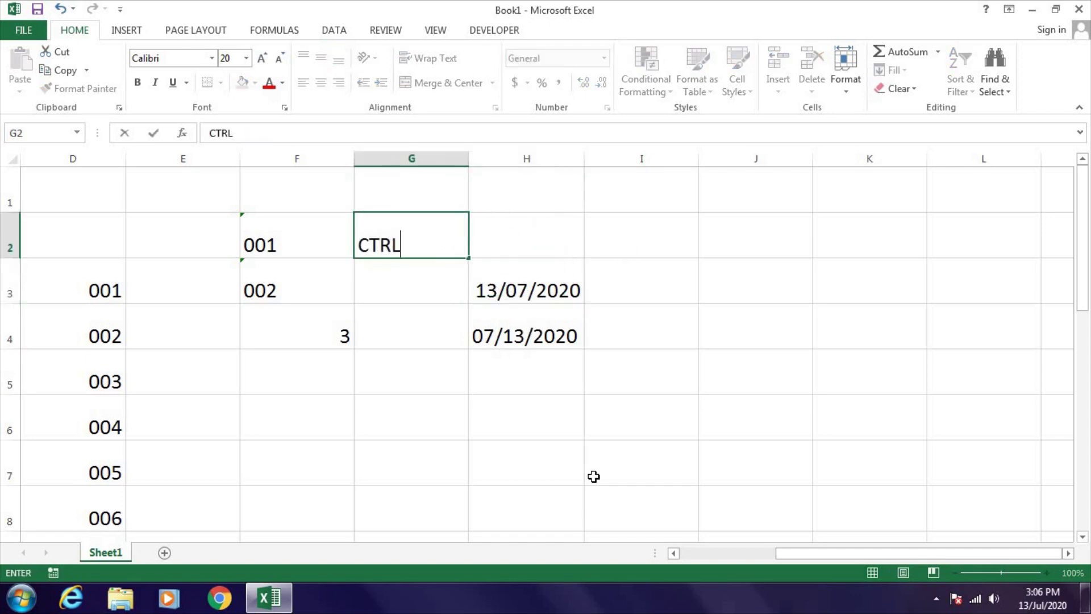
{"action": "type", "text": " SHIFT 3"}
{"action": "key", "text": "Return"}
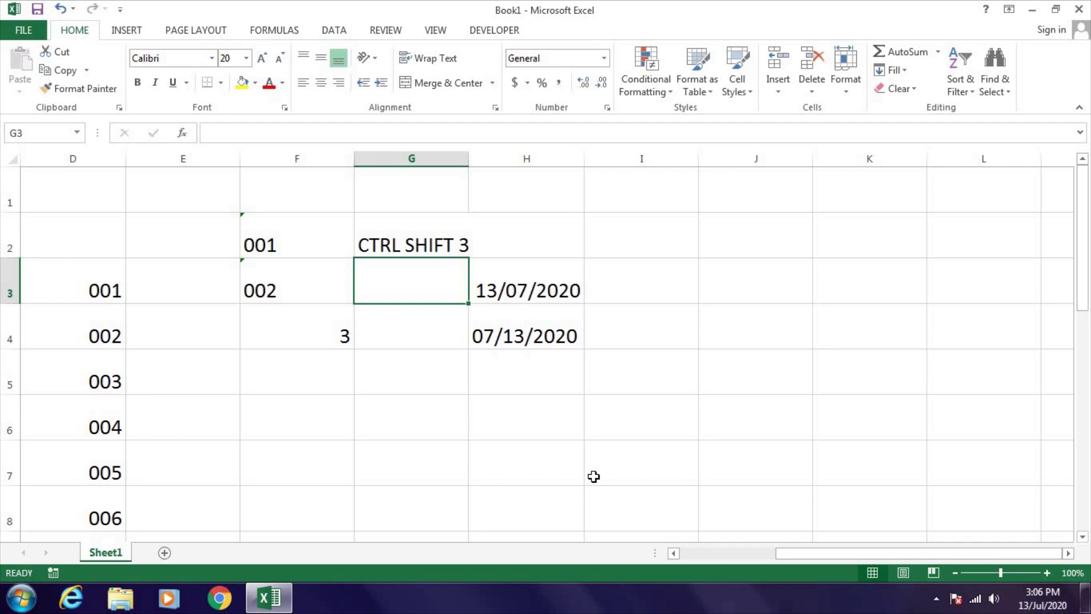
{"action": "key", "text": "Right"}
{"action": "key", "text": "Down"}
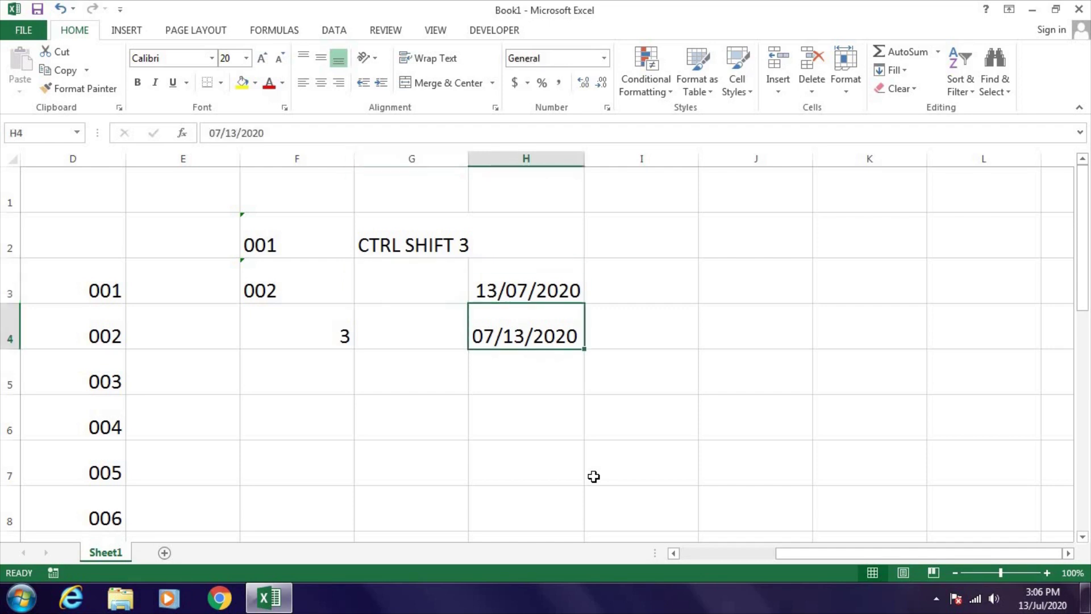
{"action": "key", "text": "Up"}
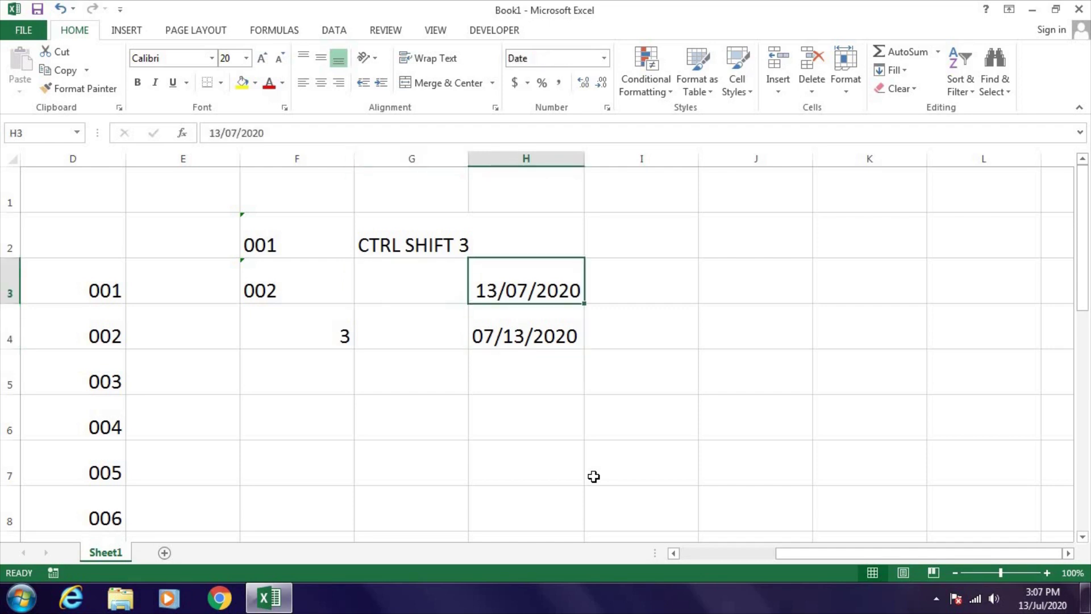
{"action": "key", "text": "ctrl+shift+3"}
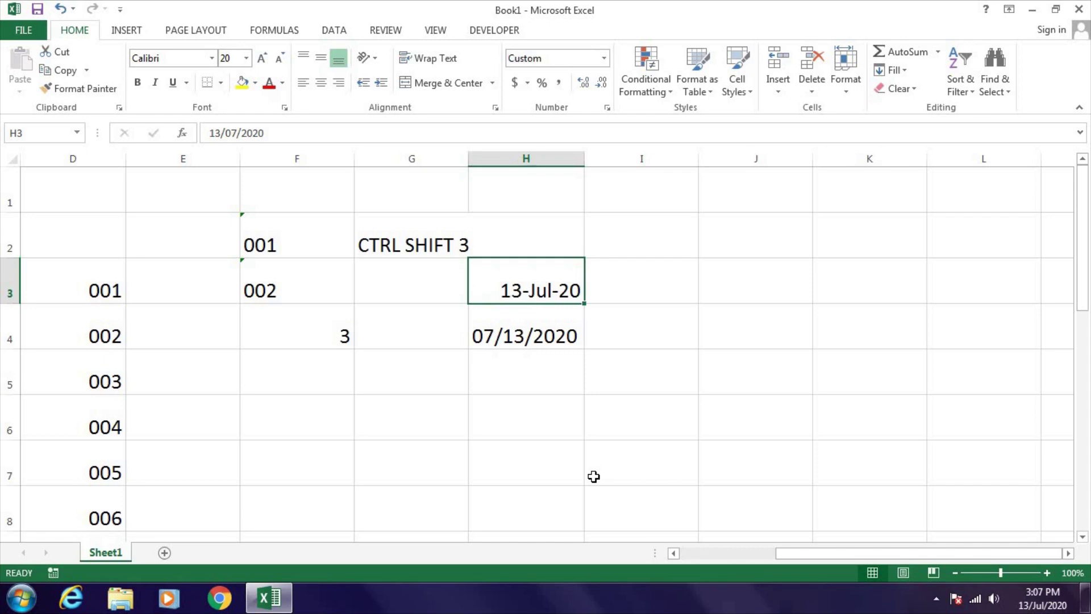
{"action": "key", "text": "Down"}
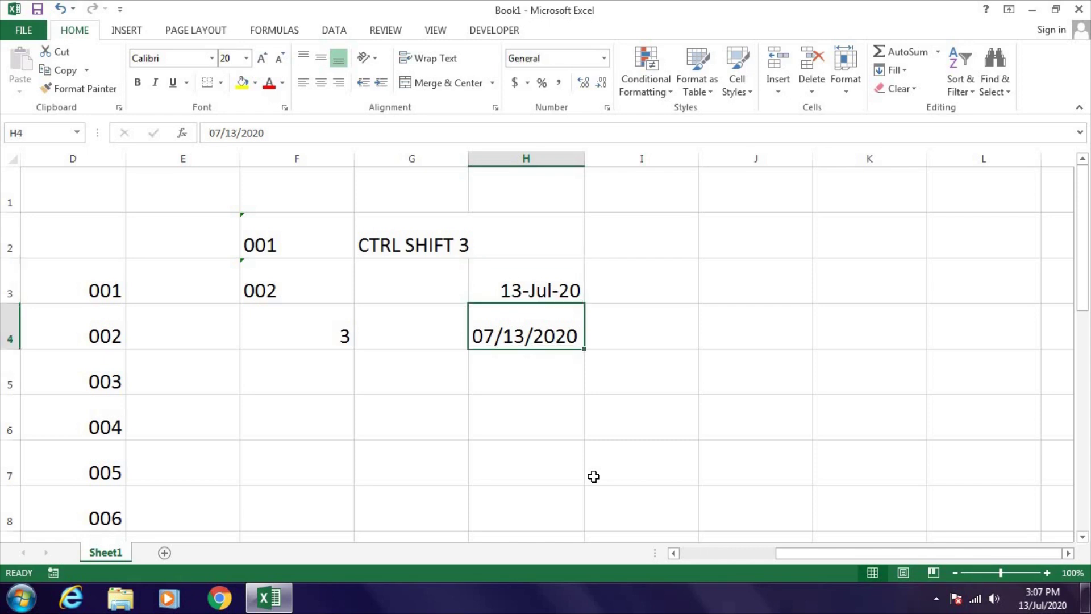
{"action": "key", "text": "ctrl+shift+3"}
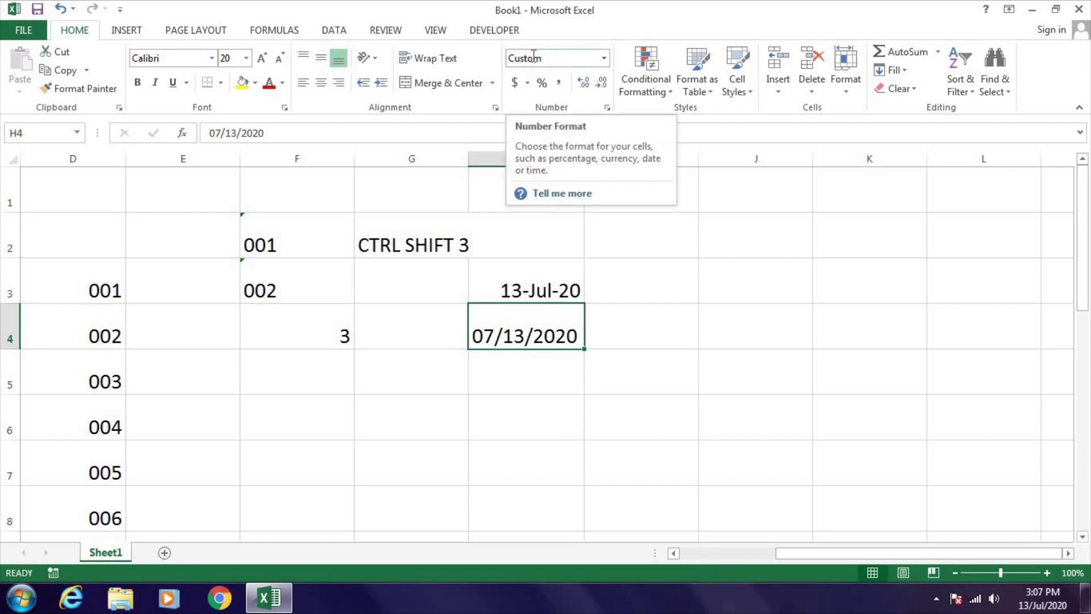
- Re-enter 13/07/2020 in H4 and apply the short date format to column H
{"action": "type", "text": "13"}
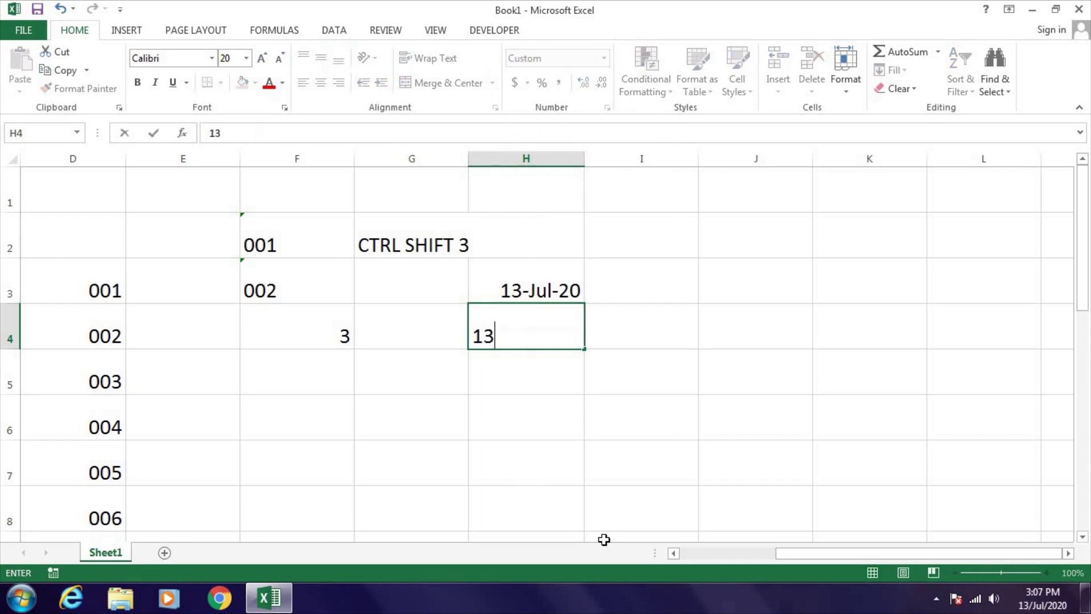
{"action": "type", "text": "/07/2020"}
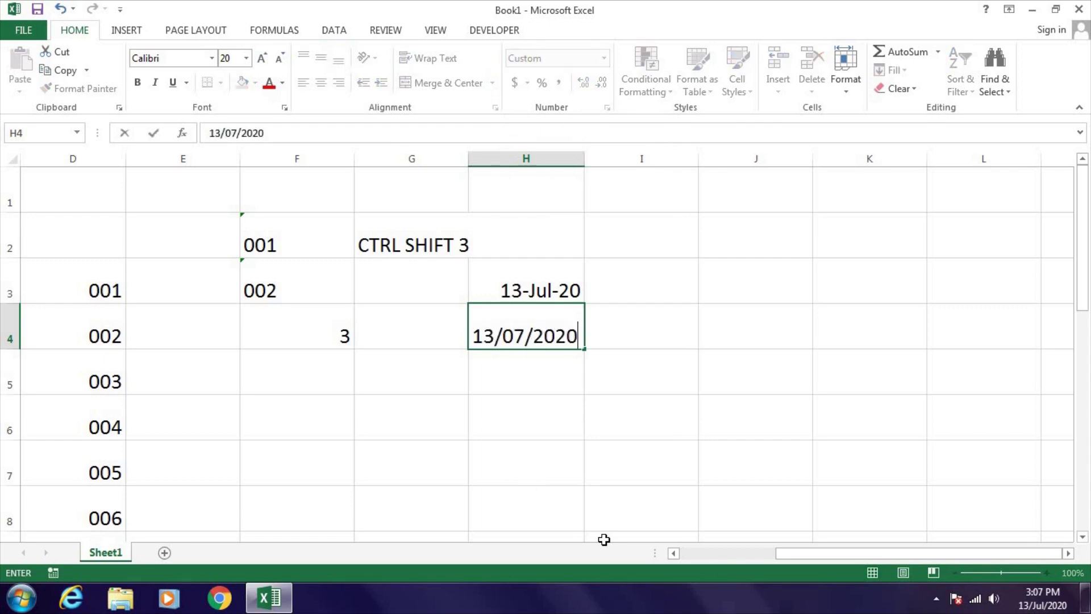
{"action": "key", "text": "Return"}
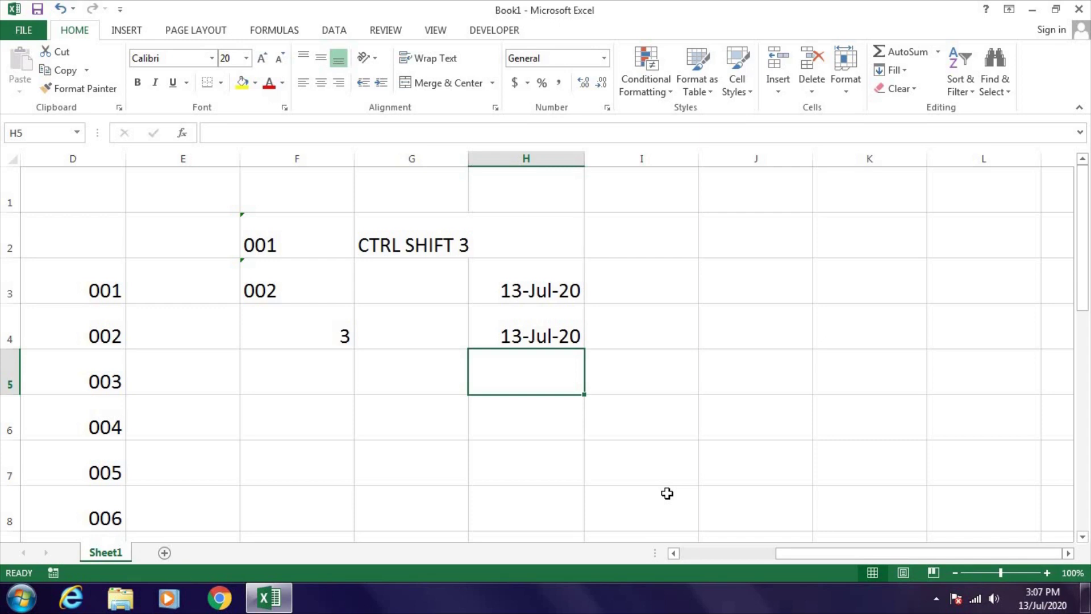
{"action": "key", "text": "ctrl+space"}
{"action": "key", "text": "ctrl+shift+3"}
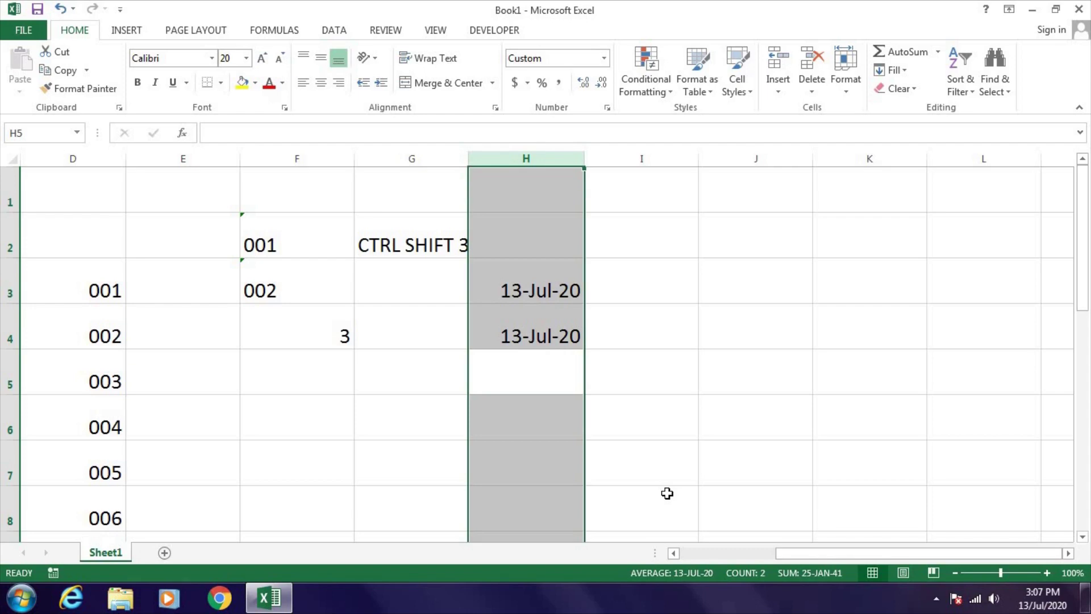
{"action": "left_click", "coordinate": [551, 366]}
{"action": "left_click", "coordinate": [554, 346]}
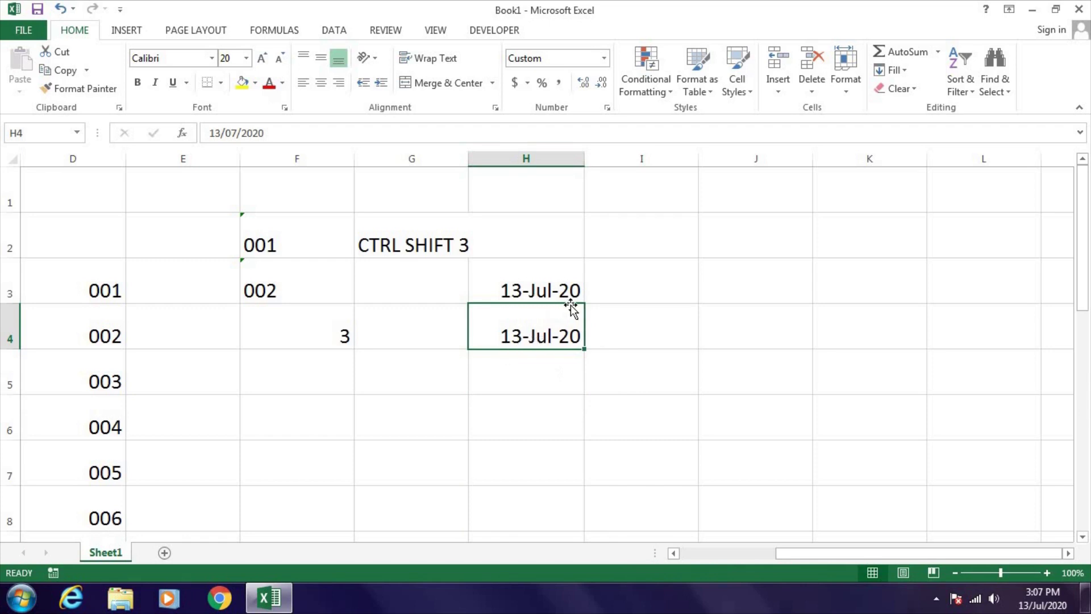
- Replace H4 with the date 14/07/2020, then select column H
{"action": "left_click", "coordinate": [533, 296]}
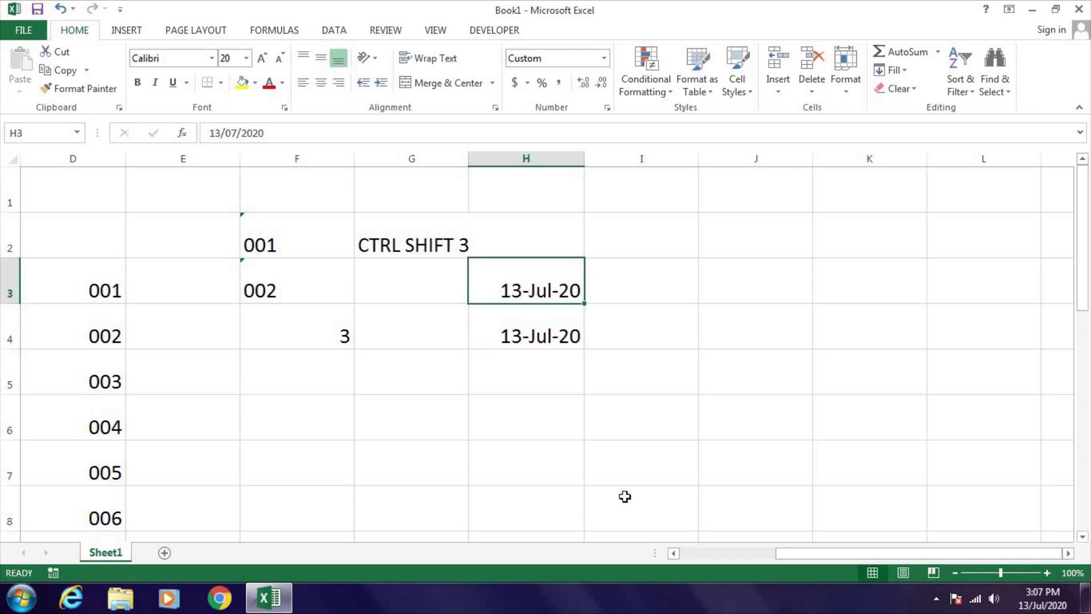
{"action": "key", "text": "Down"}
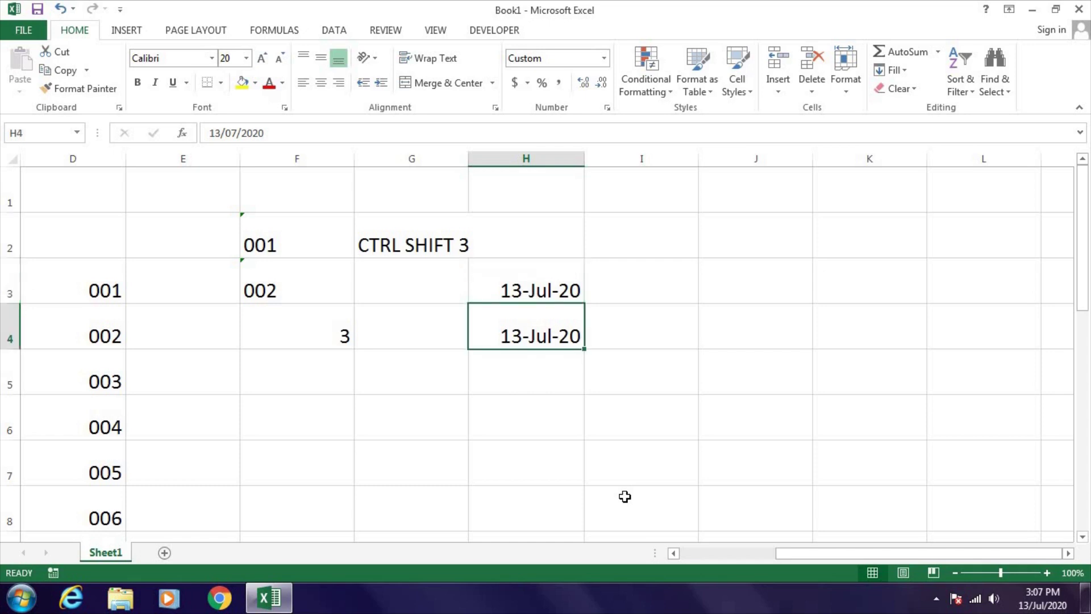
{"action": "type", "text": "14/07/"}
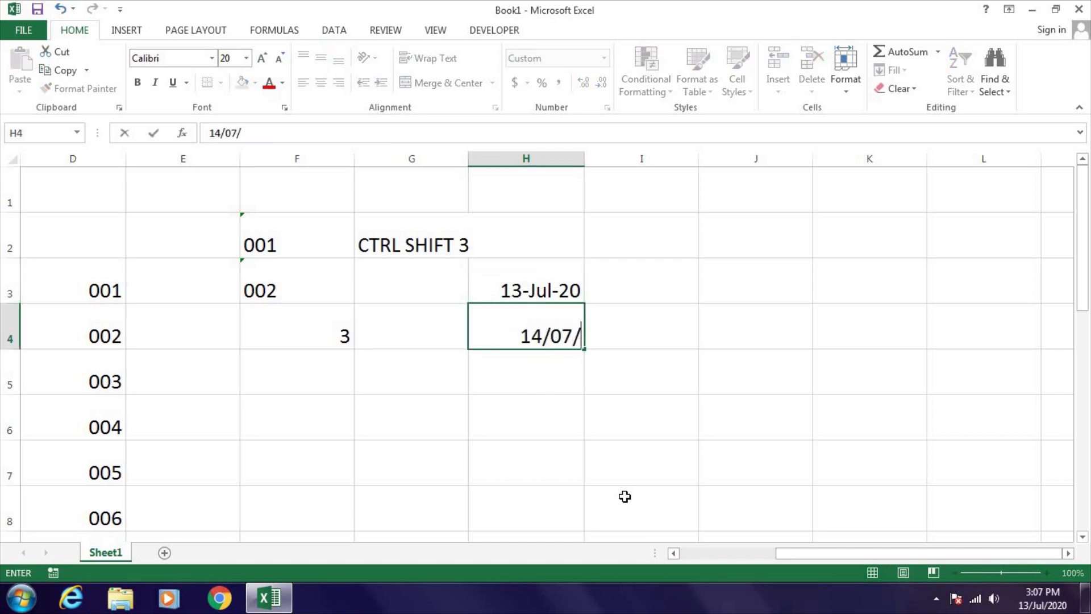
{"action": "type", "text": "2020"}
{"action": "key", "text": "Return"}
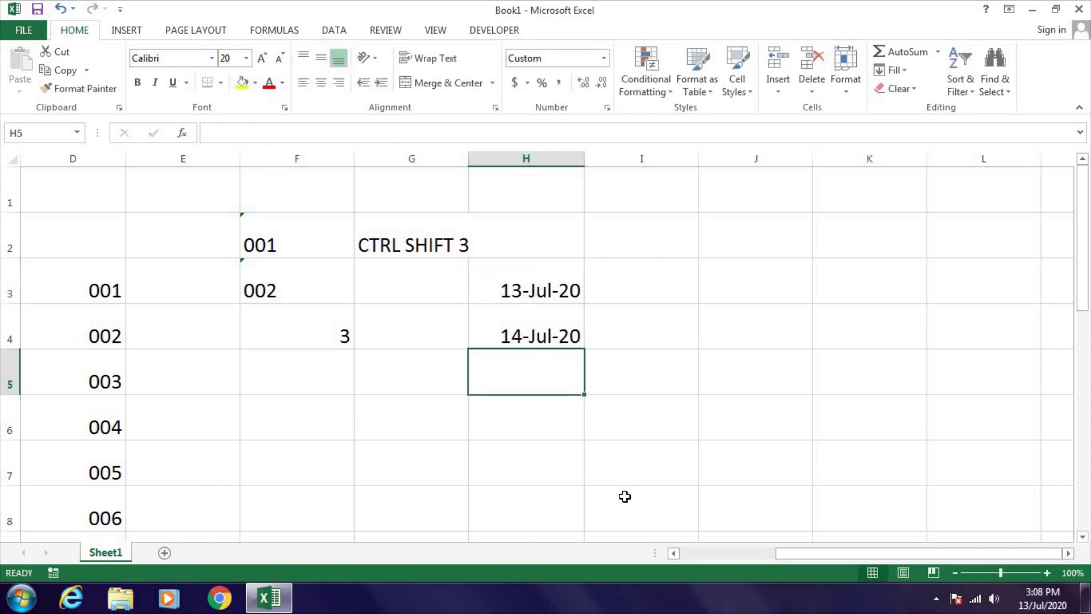
{"action": "key", "text": "Up"}
{"action": "key", "text": "Up"}
{"action": "key", "text": "ctrl+space"}
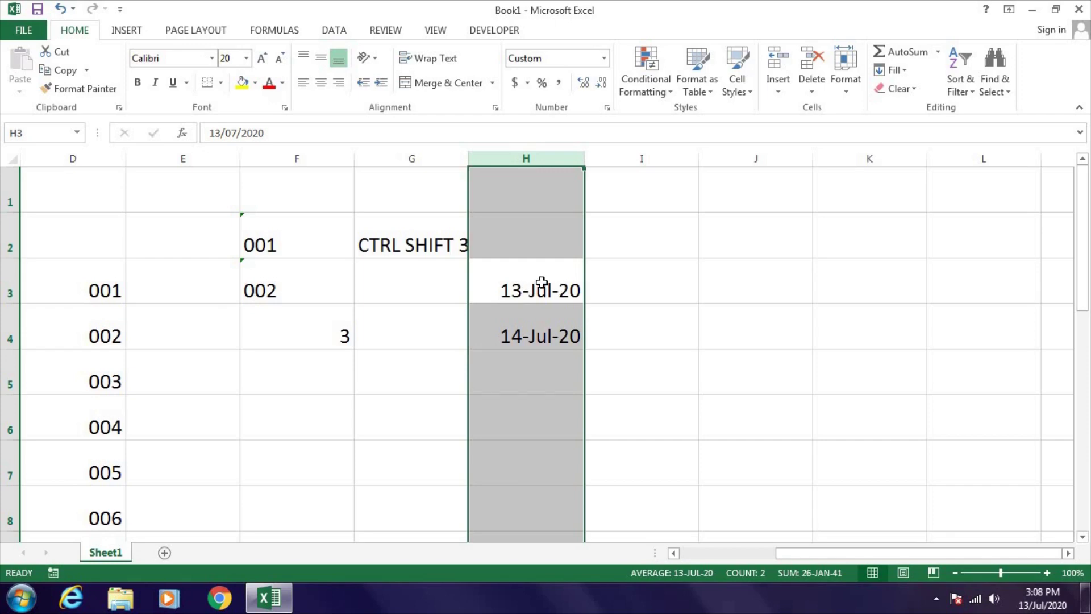
- Give column H the custom date format dd/mmmm/yyyy dddd, showing 13/July/2020 Monday
{"action": "key", "text": "ctrl+1"}
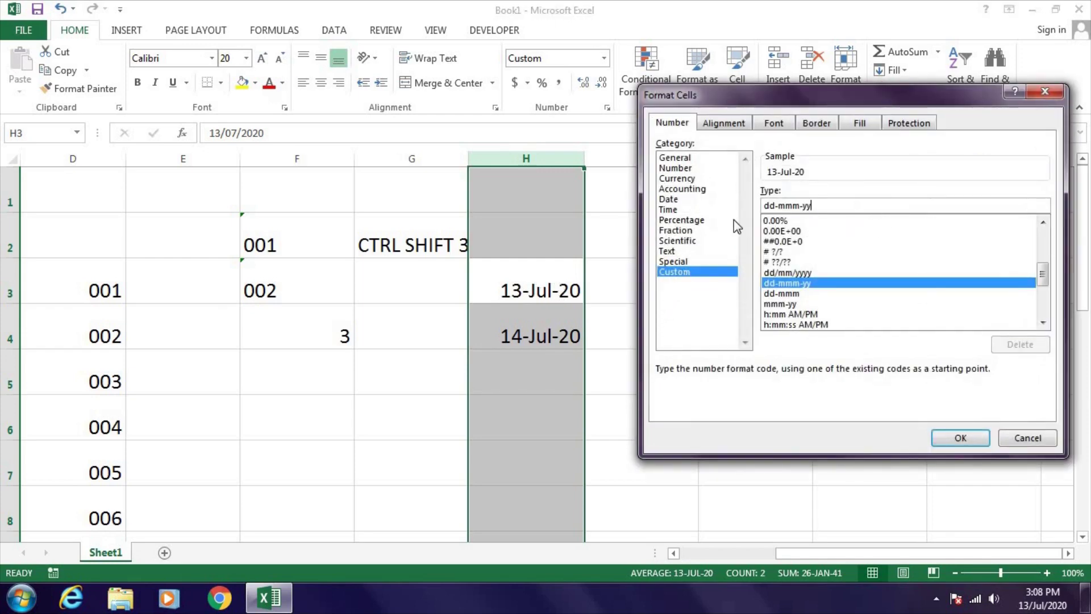
{"action": "left_click", "coordinate": [667, 200]}
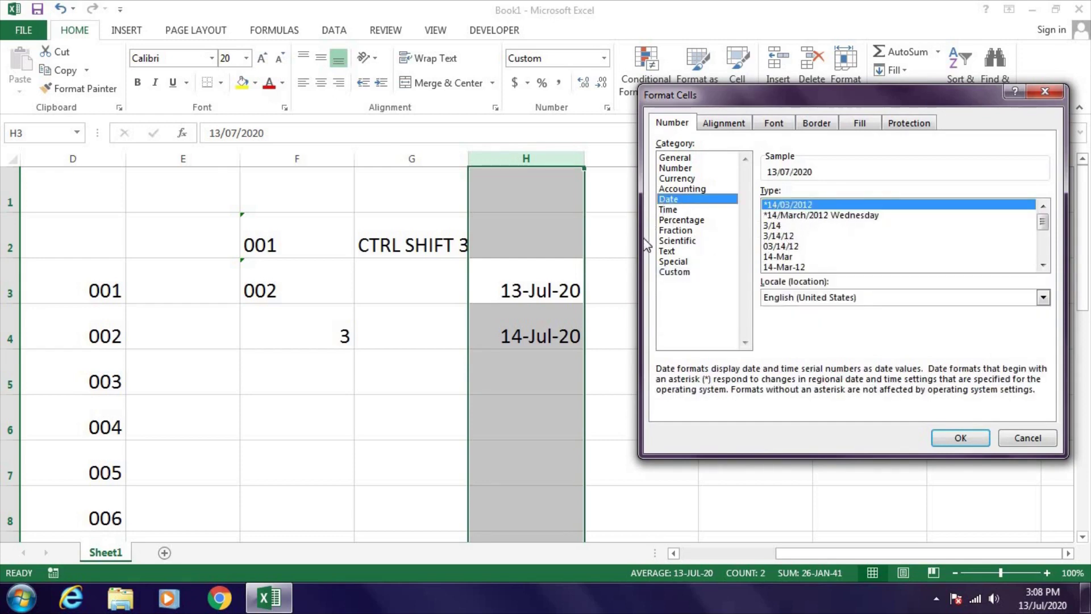
{"action": "left_click", "coordinate": [670, 272]}
{"action": "left_click", "coordinate": [825, 206]}
{"action": "key", "text": "BackSpace"}
{"action": "key", "text": "BackSpace"}
{"action": "key", "text": "BackSpace"}
{"action": "key", "text": "BackSpace"}
{"action": "key", "text": "BackSpace"}
{"action": "key", "text": "BackSpace"}
{"action": "key", "text": "BackSpace"}
{"action": "key", "text": "BackSpace"}
{"action": "key", "text": "BackSpace"}
{"action": "key", "text": "BackSpace"}
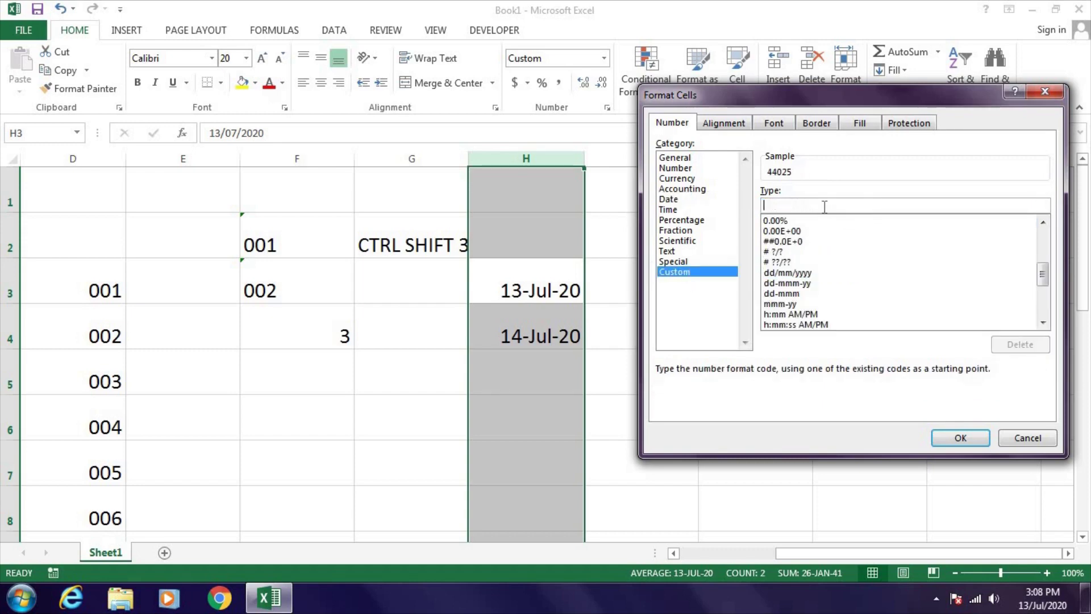
{"action": "type", "text": "DD/"}
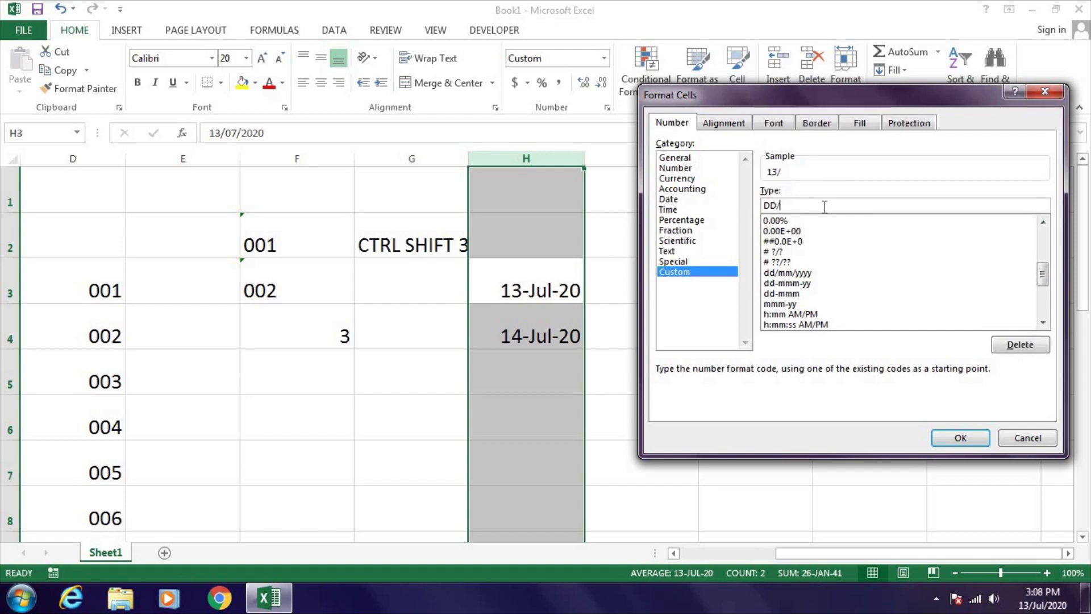
{"action": "type", "text": "YY"}
{"action": "key", "text": "BackSpace"}
{"action": "key", "text": "BackSpace"}
{"action": "type", "text": "MMM"}
{"action": "type", "text": "M"}
{"action": "key", "text": "BackSpace"}
{"action": "type", "text": "M/YYYY"}
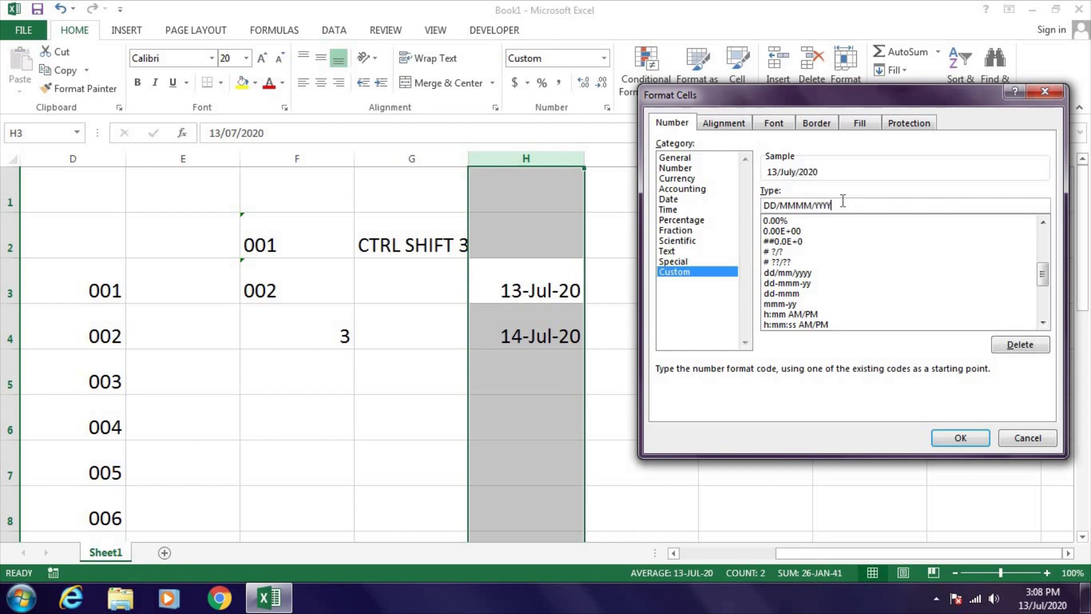
{"action": "type", "text": " DDDD"}
{"action": "left_click", "coordinate": [960, 438]}
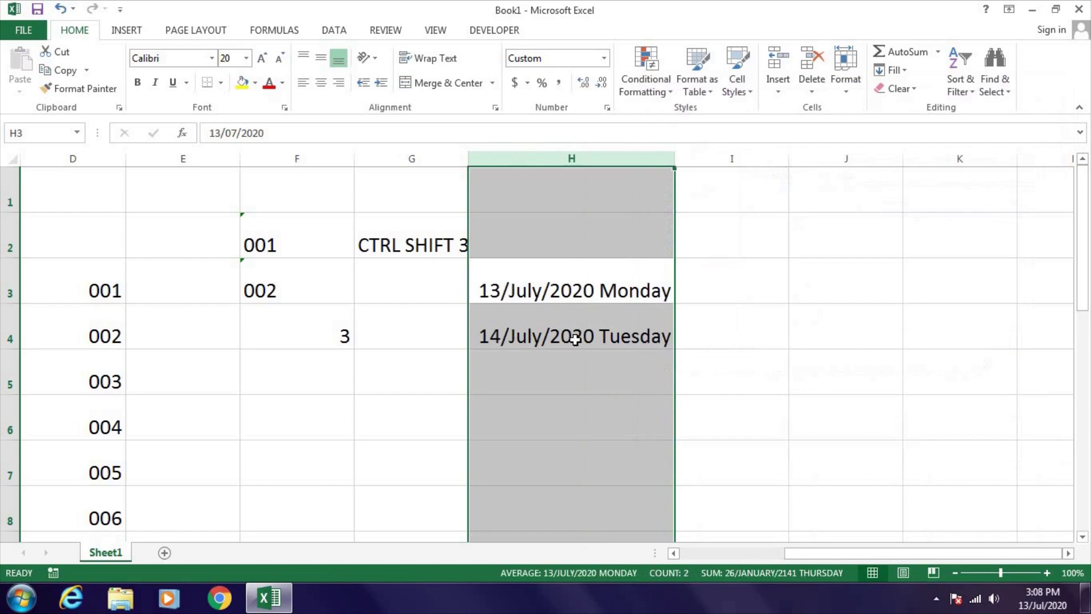
{"action": "left_click", "coordinate": [578, 291]}
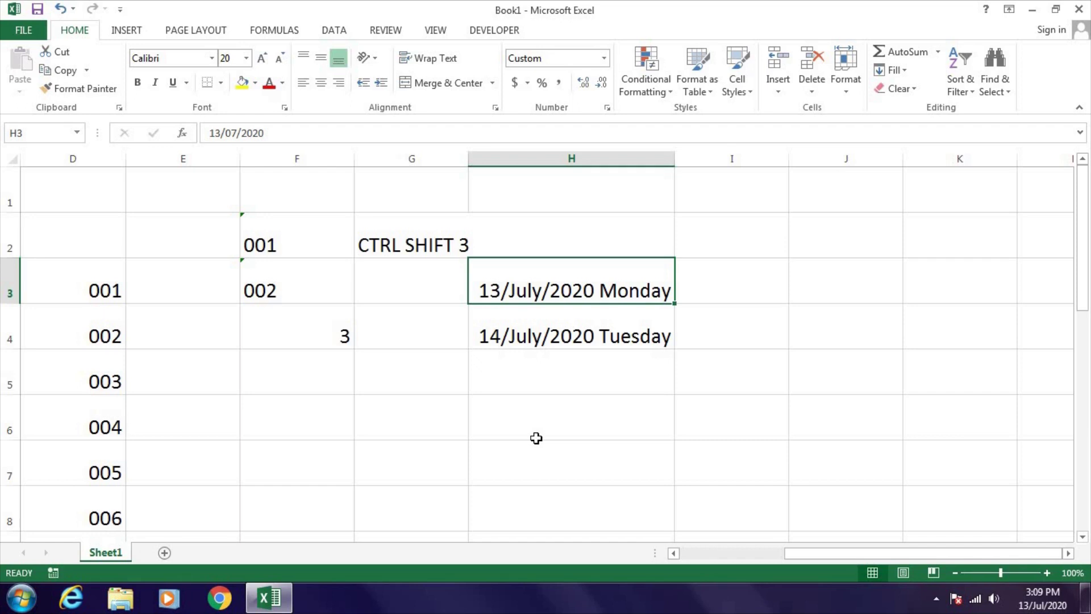
- Revert column H dates to the 13-Jul-20 format and left-align them
{"action": "key", "text": "ctrl+space"}
{"action": "key", "text": "ctrl+1"}
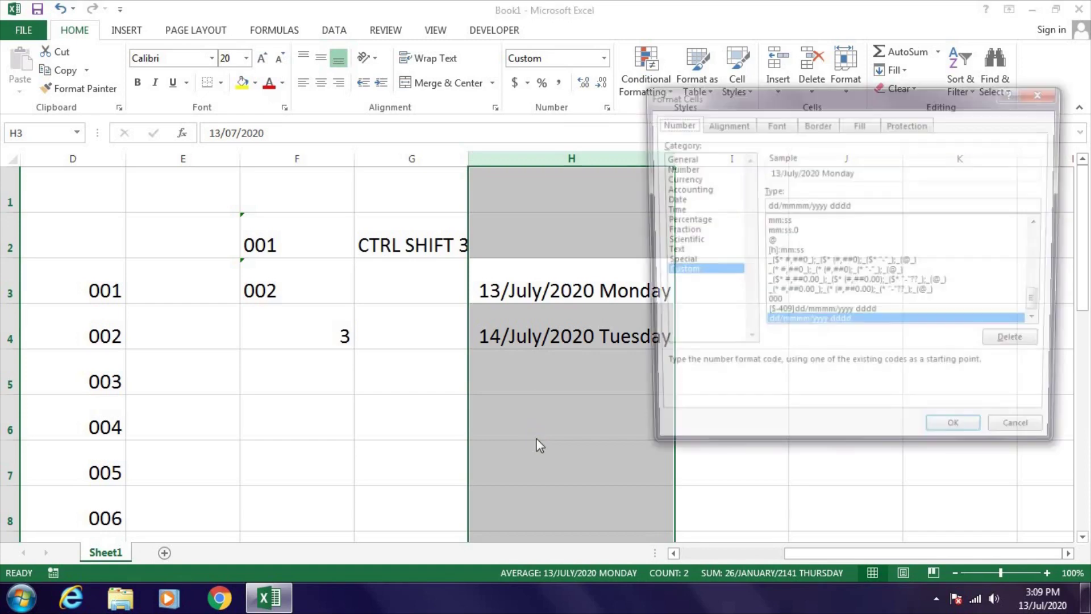
{"action": "key", "text": "Return"}
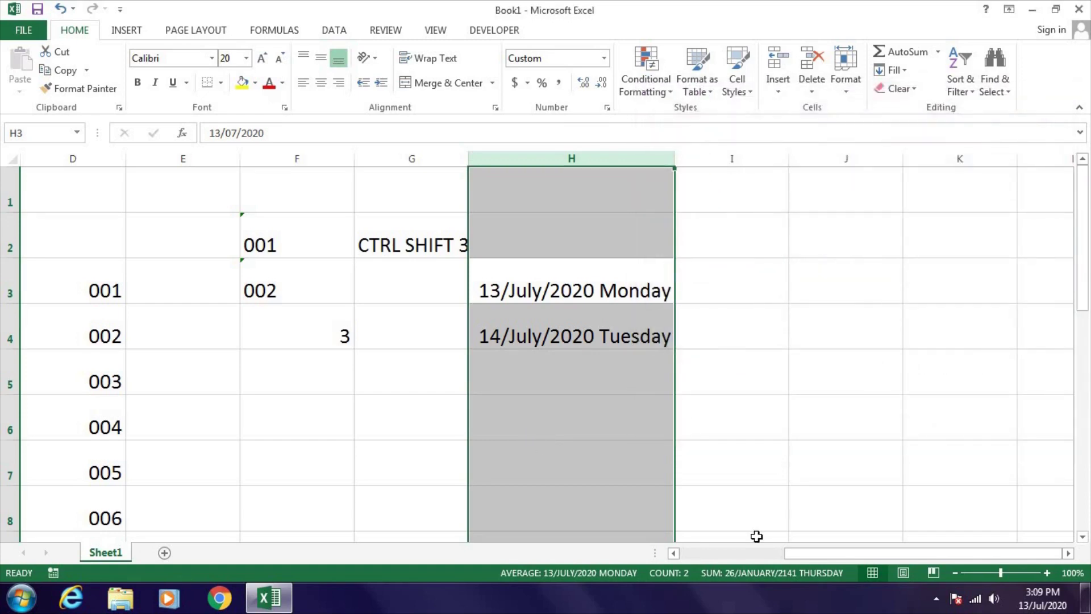
{"action": "key", "text": "ctrl+shift+3"}
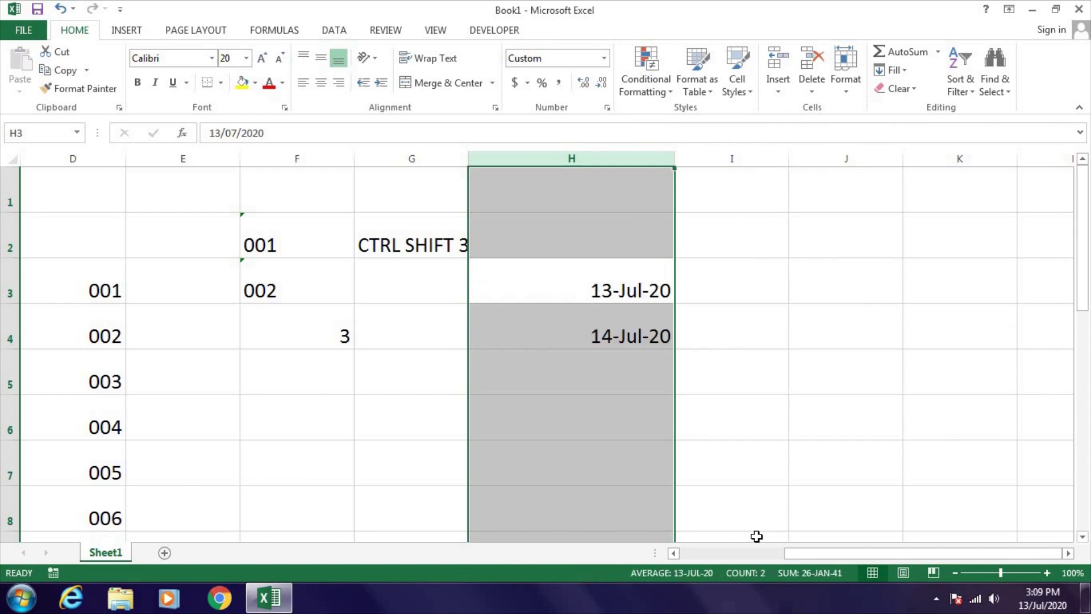
{"action": "left_click", "coordinate": [303, 83]}
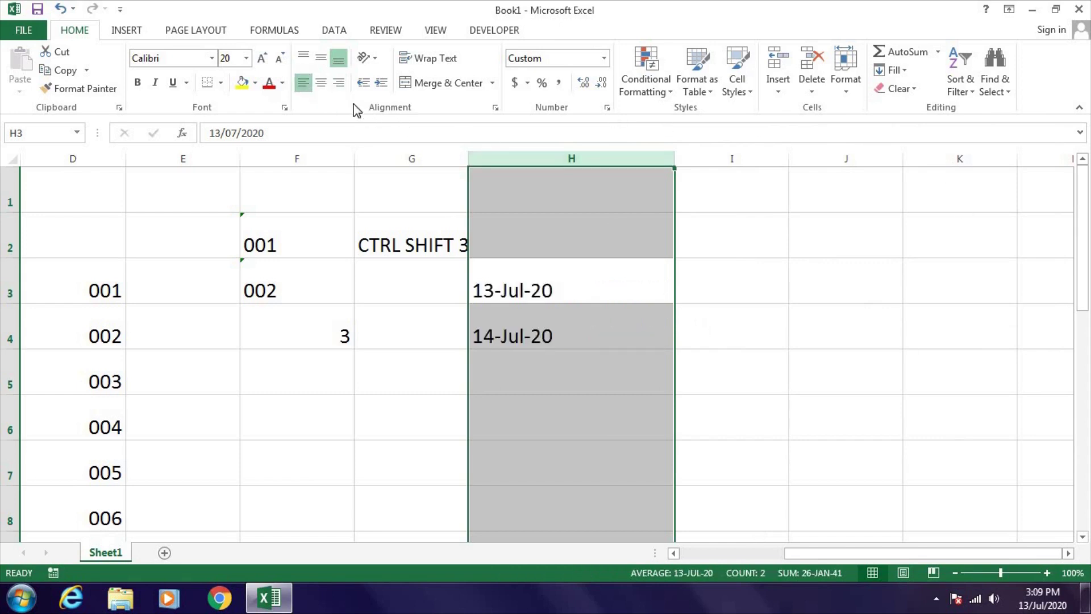
{"action": "left_click", "coordinate": [713, 278]}
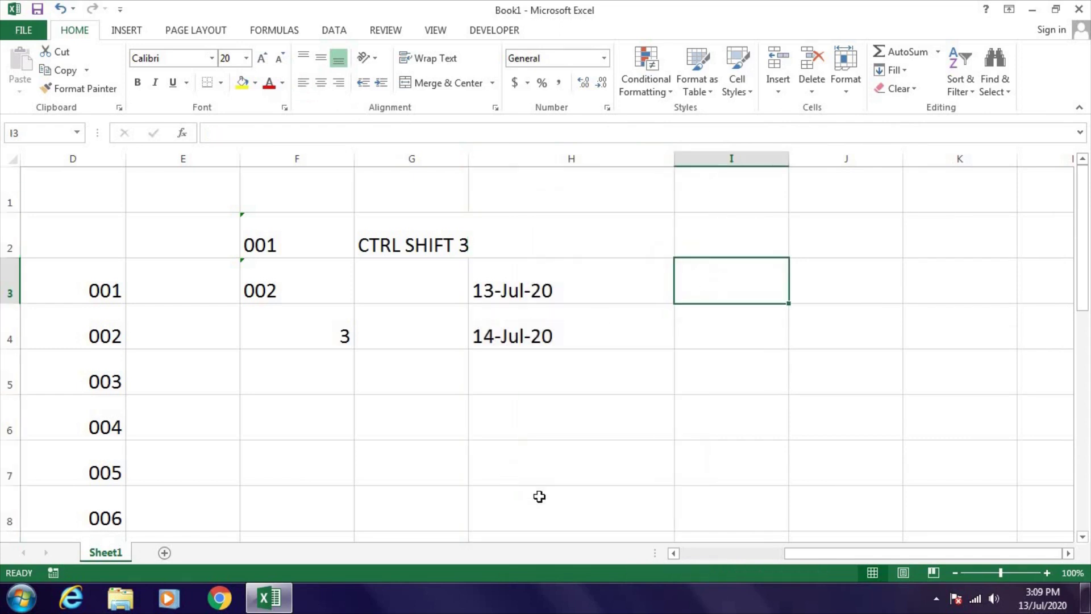
- Link I3 to H3 with =H3, test it by entering 15/07/20 in H3, then undo
{"action": "type", "text": "="}
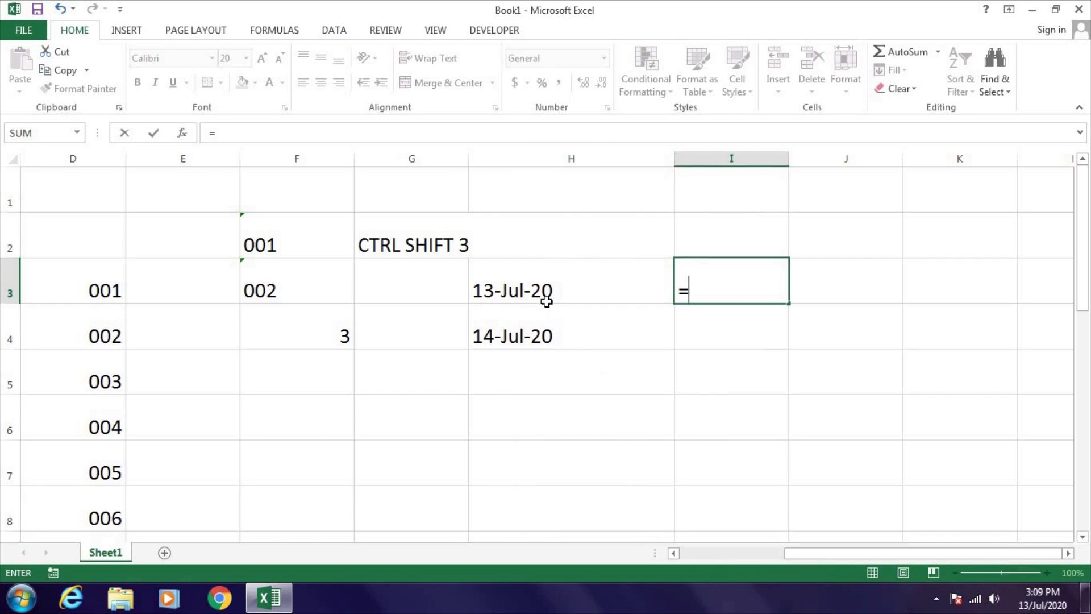
{"action": "left_click", "coordinate": [544, 293]}
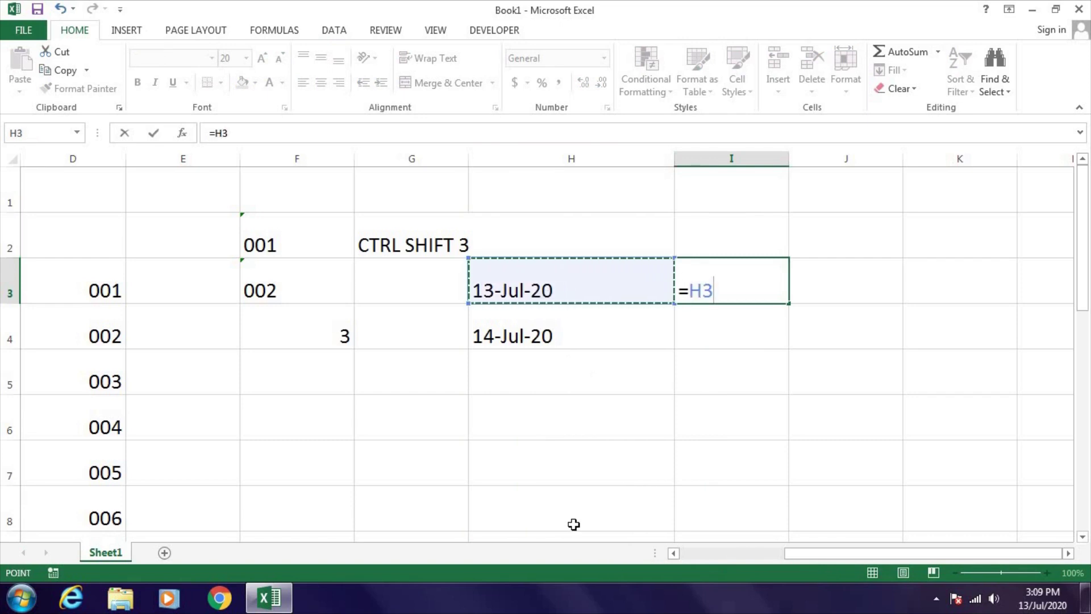
{"action": "key", "text": "Return"}
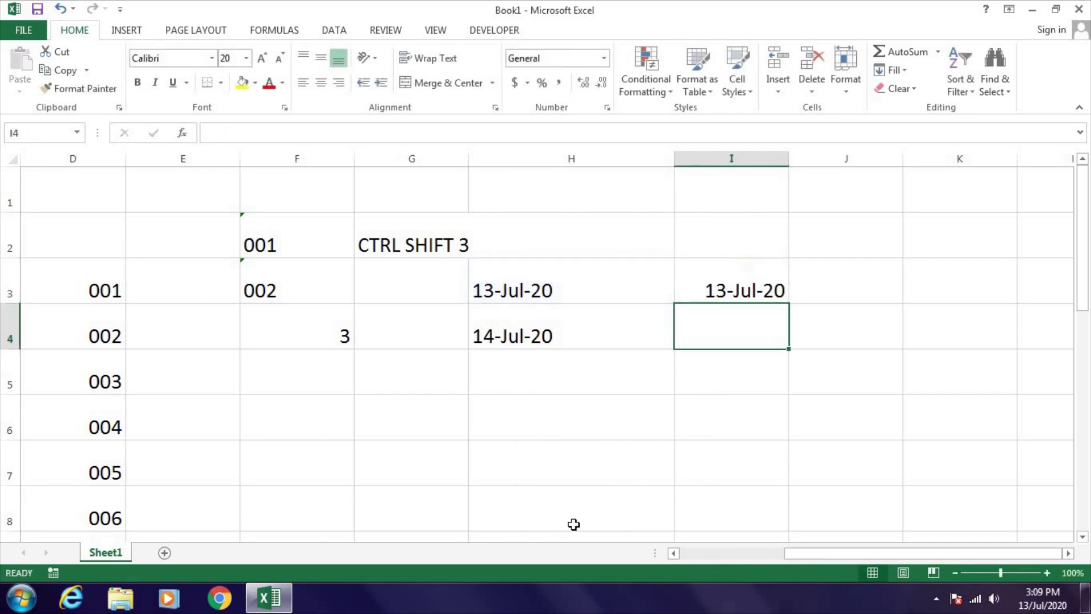
{"action": "key", "text": "Up"}
{"action": "key", "text": "Left"}
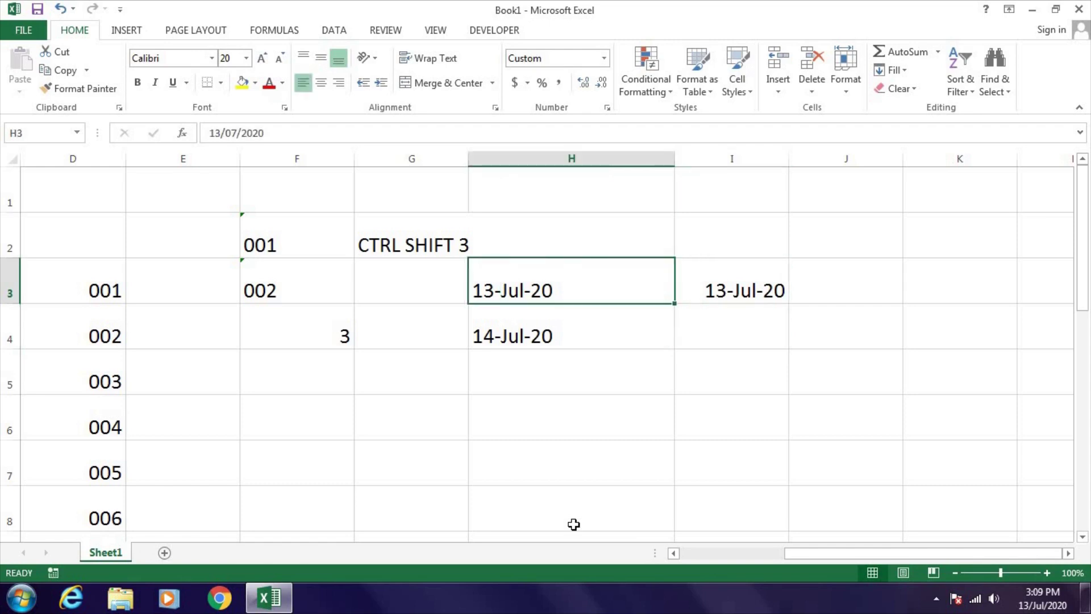
{"action": "type", "text": "15/07/20"}
{"action": "key", "text": "Return"}
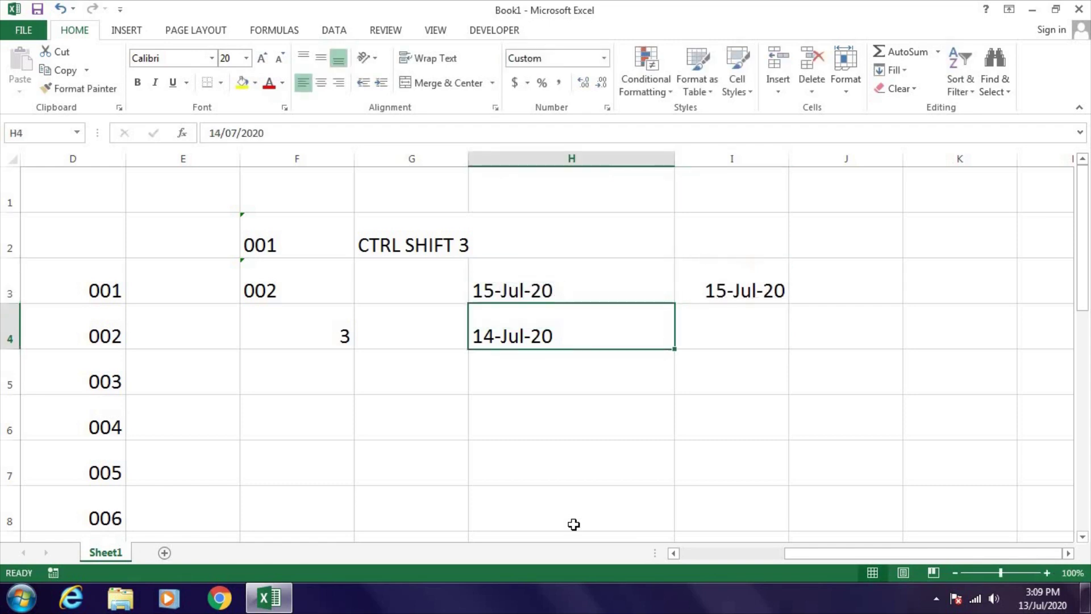
{"action": "key", "text": "Up"}
{"action": "key", "text": "ctrl+z"}
- Copy the I3 formula down into I4 with Ctrl+D and select column I
{"action": "left_click", "coordinate": [737, 322]}
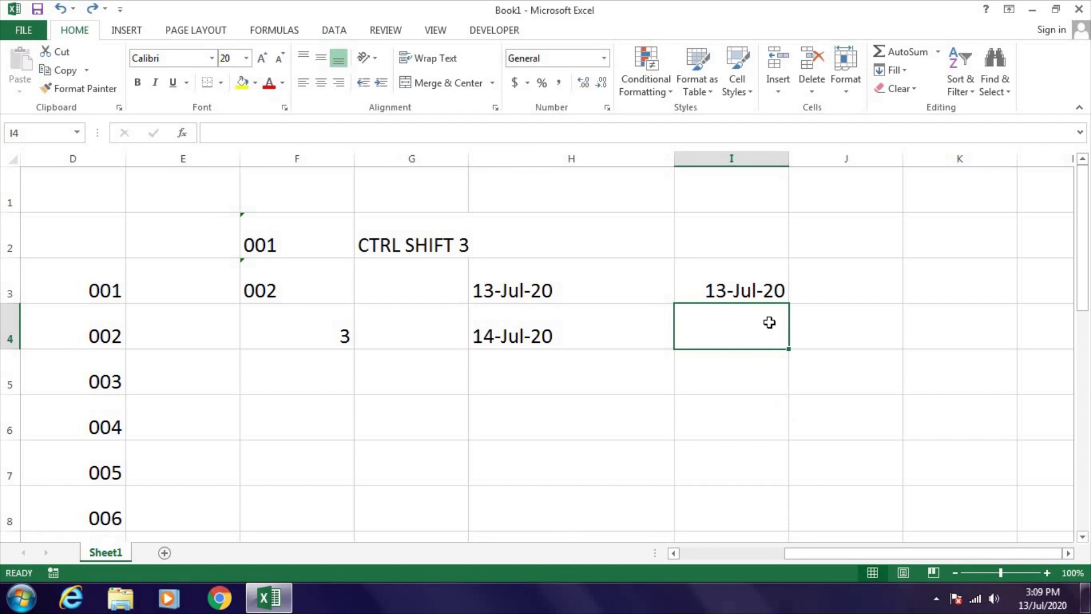
{"action": "key", "text": "ctrl+d"}
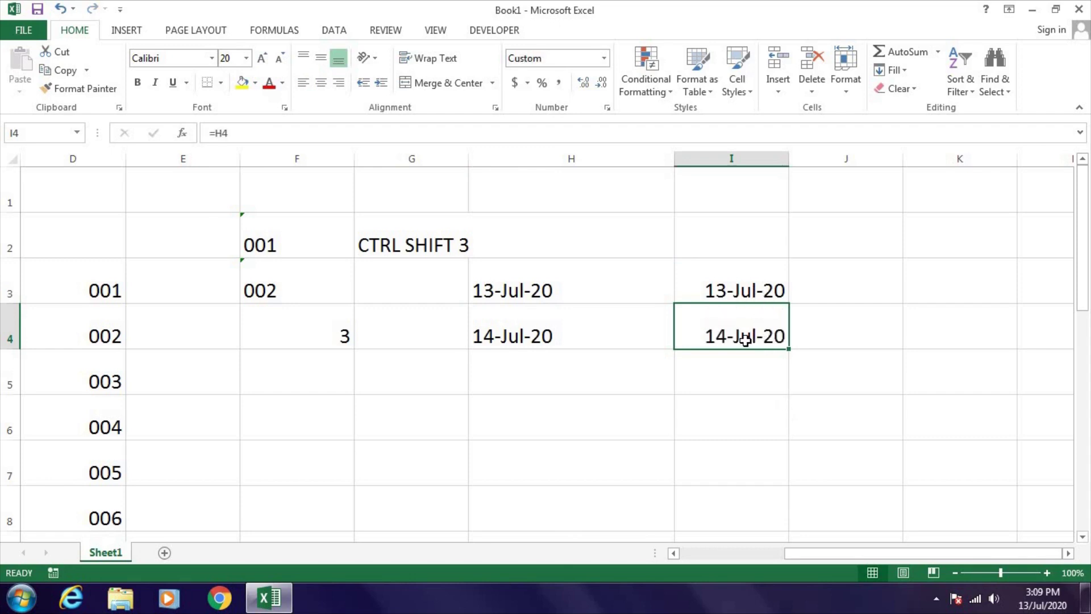
{"action": "left_click", "coordinate": [723, 288]}
{"action": "key", "text": "ctrl+space"}
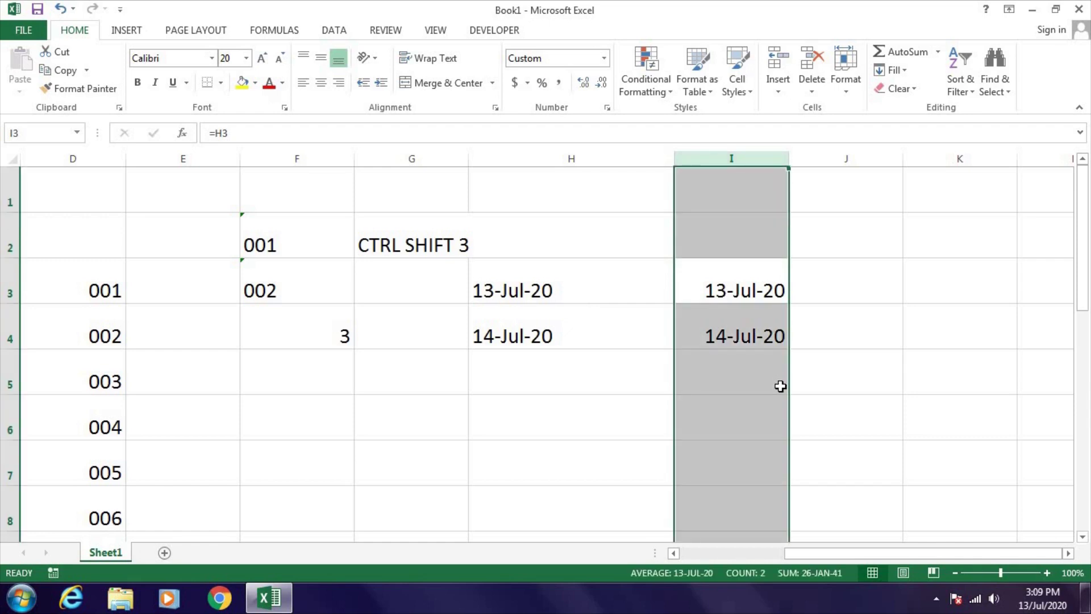
- Give column I the custom format DDDD to show weekday names, left-aligned
{"action": "key", "text": "ctrl+1"}
{"action": "left_click", "coordinate": [682, 273]}
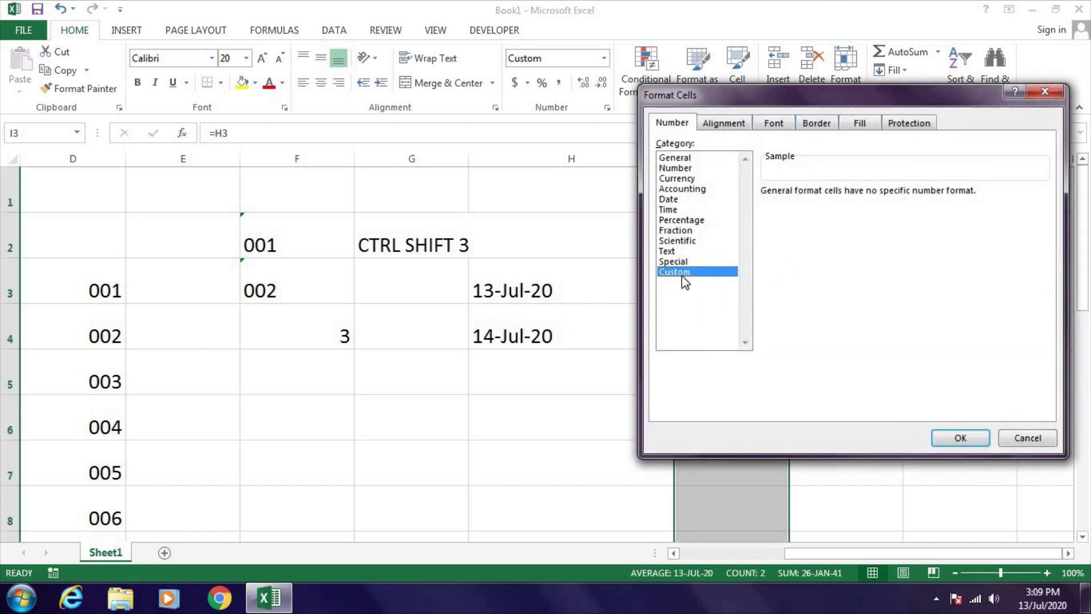
{"action": "left_click_drag", "start_coordinate": [811, 100], "coordinate": [362, 129]}
{"action": "left_click", "coordinate": [379, 235]}
{"action": "key", "text": "BackSpace"}
{"action": "key", "text": "BackSpace"}
{"action": "key", "text": "BackSpace"}
{"action": "key", "text": "BackSpace"}
{"action": "key", "text": "BackSpace"}
{"action": "key", "text": "BackSpace"}
{"action": "key", "text": "BackSpace"}
{"action": "type", "text": "DDDD"}
{"action": "left_click", "coordinate": [515, 468]}
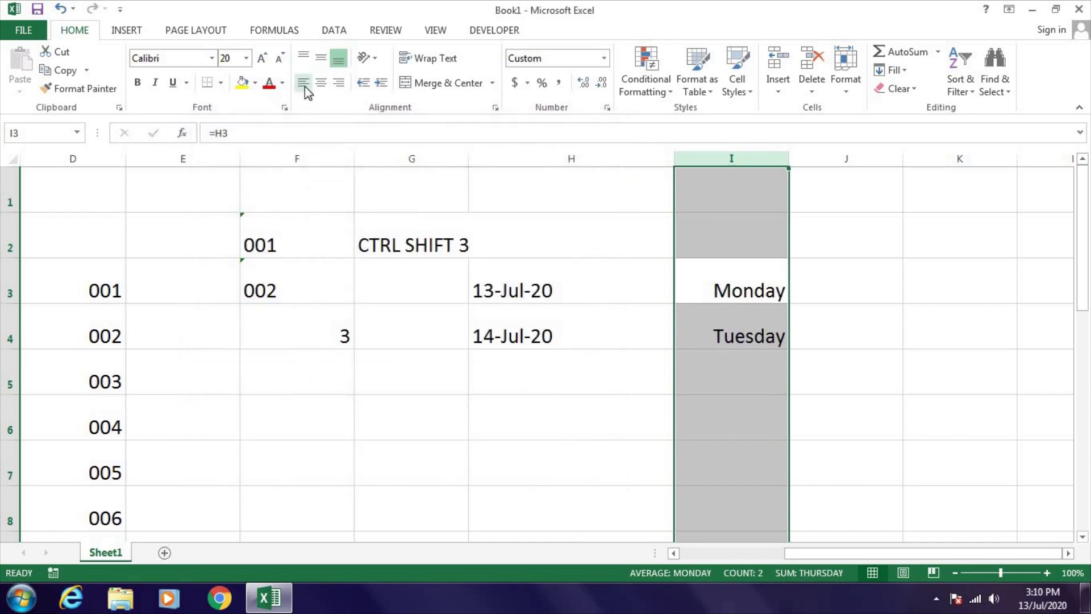
{"action": "left_click", "coordinate": [303, 83]}
{"action": "left_click", "coordinate": [512, 290]}
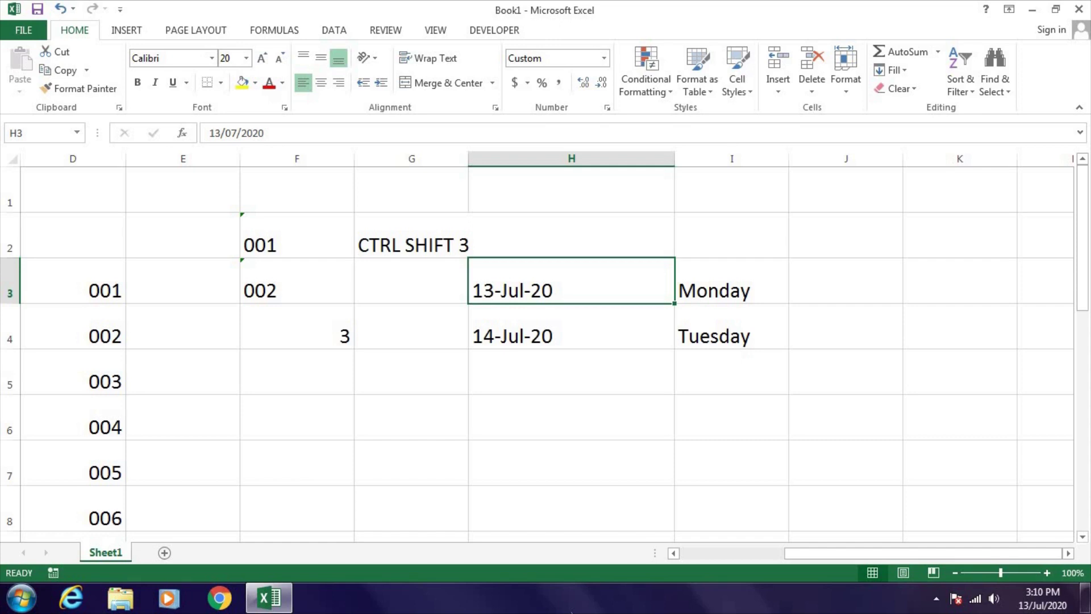
- Enter 12/07/2020 in H3 and check that I3 now shows Sunday
{"action": "type", "text": "12/07/2020"}
{"action": "key", "text": "Return"}
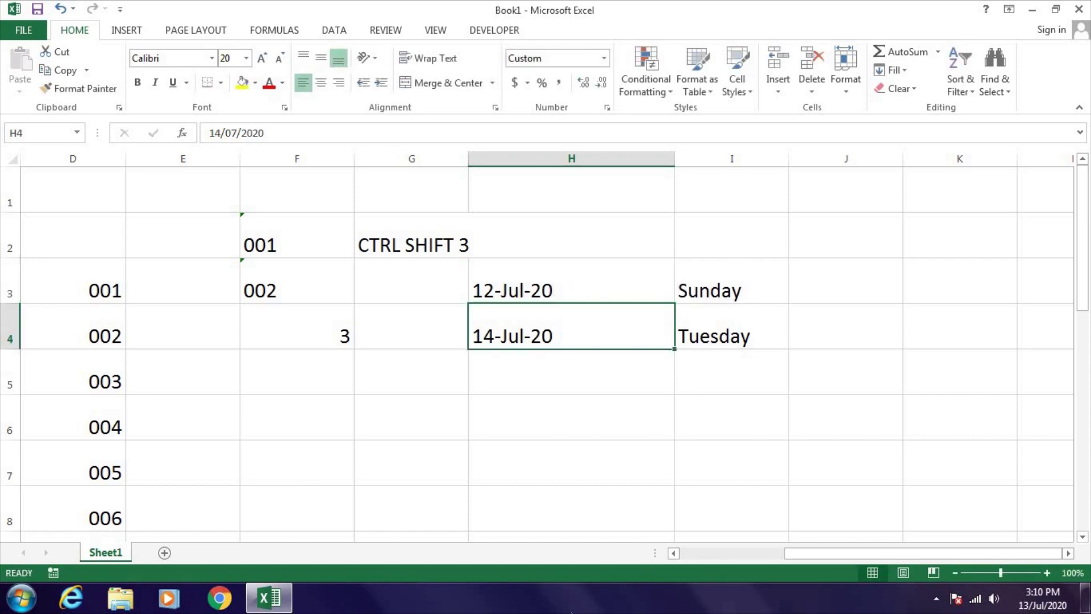
{"action": "left_click", "coordinate": [590, 295]}
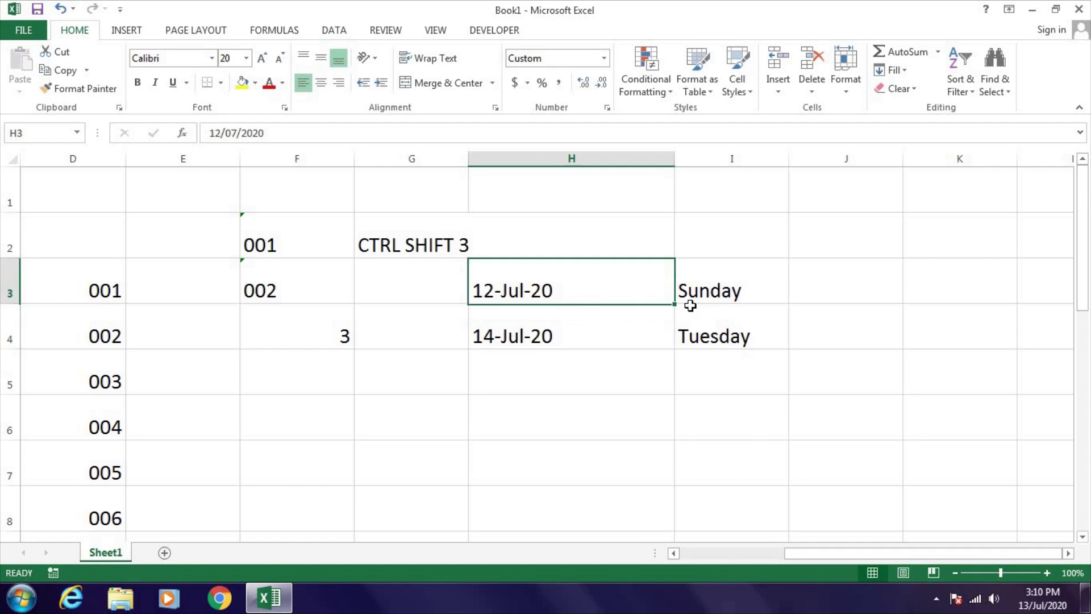
{"action": "left_click", "coordinate": [689, 310]}
{"action": "left_click", "coordinate": [537, 298]}
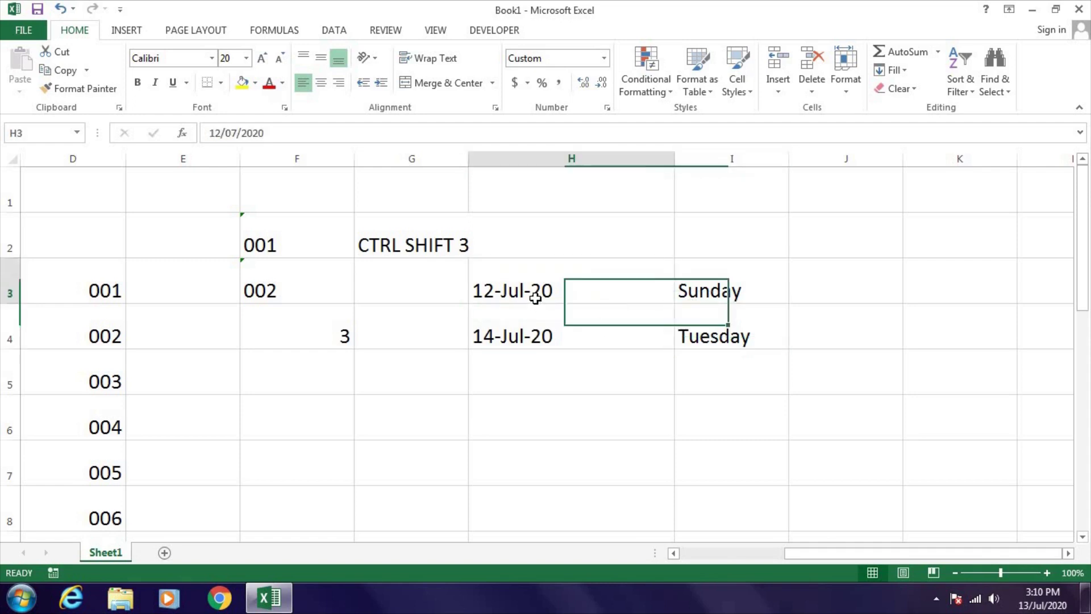
{"action": "left_click", "coordinate": [533, 341]}
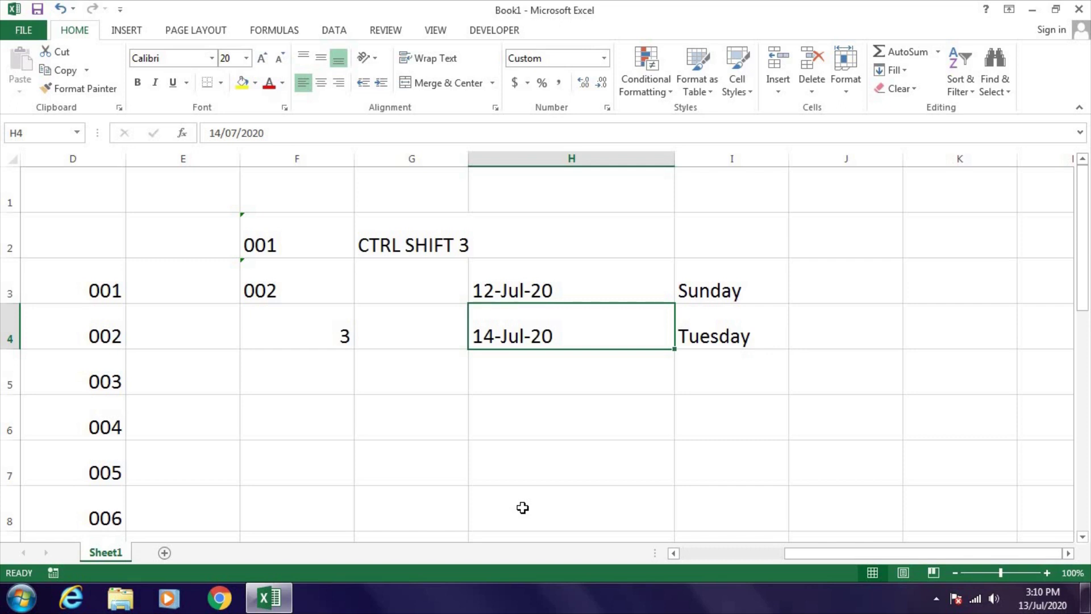
- Move to K3 and enter the first ten-digit phone number
{"action": "key", "text": "Up"}
{"action": "key", "text": "Right"}
{"action": "key", "text": "Right"}
{"action": "key", "text": "Right"}
{"action": "key", "text": "Right"}
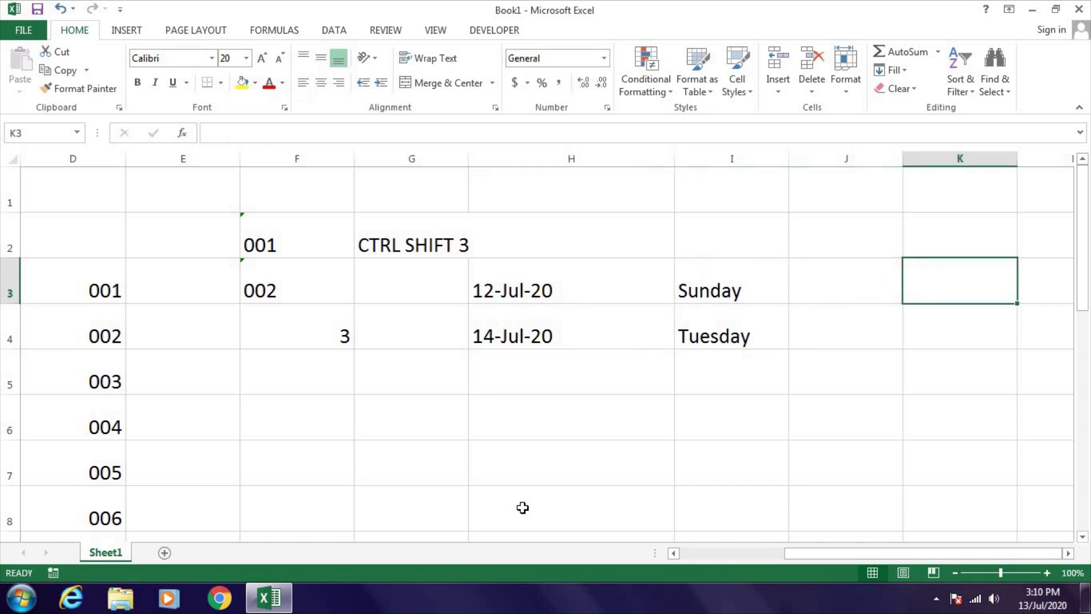
{"action": "key", "text": "Down"}
{"action": "key", "text": "Left"}
{"action": "key", "text": "Left"}
{"action": "key", "text": "Up"}
{"action": "key", "text": "Right"}
{"action": "key", "text": "Left"}
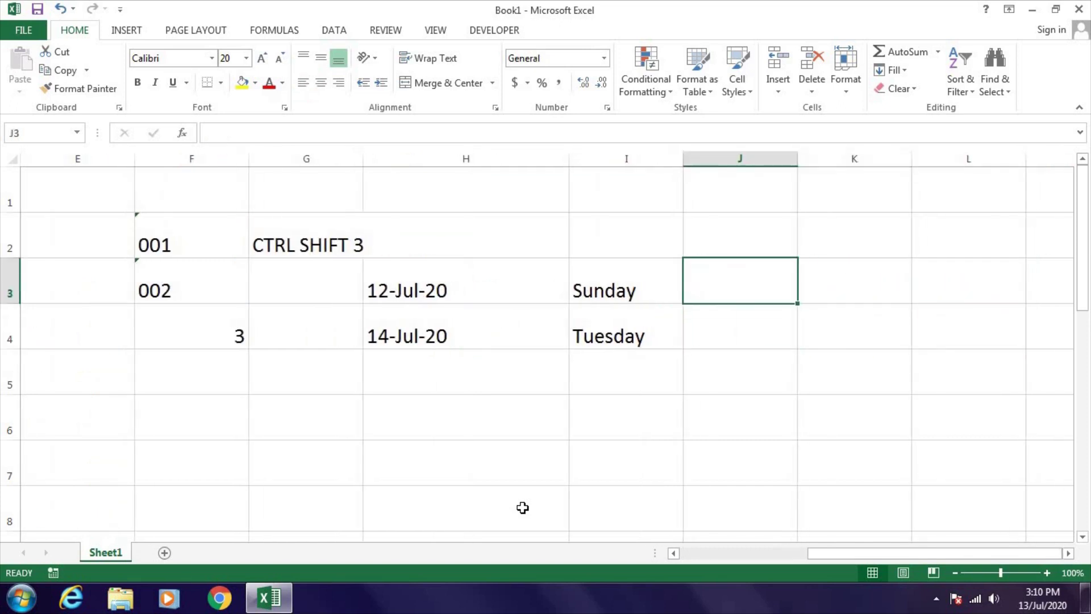
{"action": "key", "text": "Right"}
{"action": "type", "text": "9"}
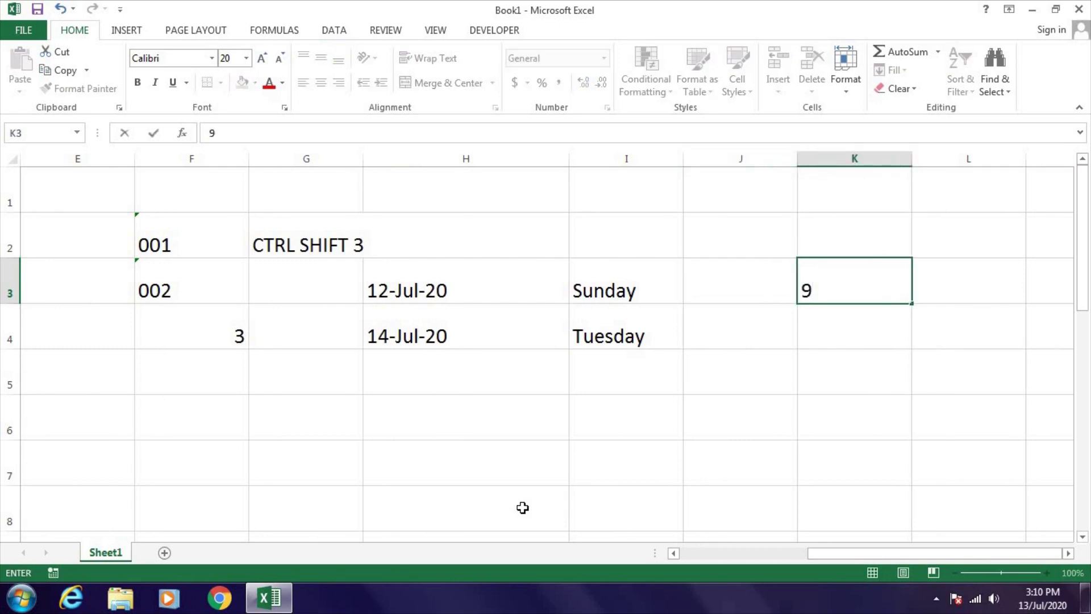
{"action": "key", "text": "BackSpace"}
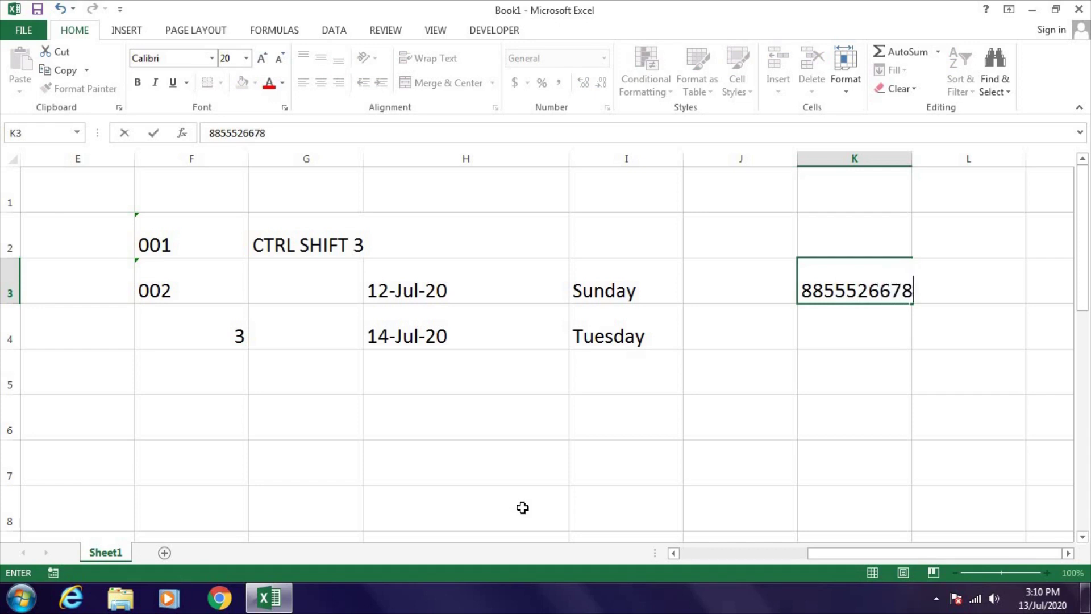
{"action": "key", "text": "Return"}
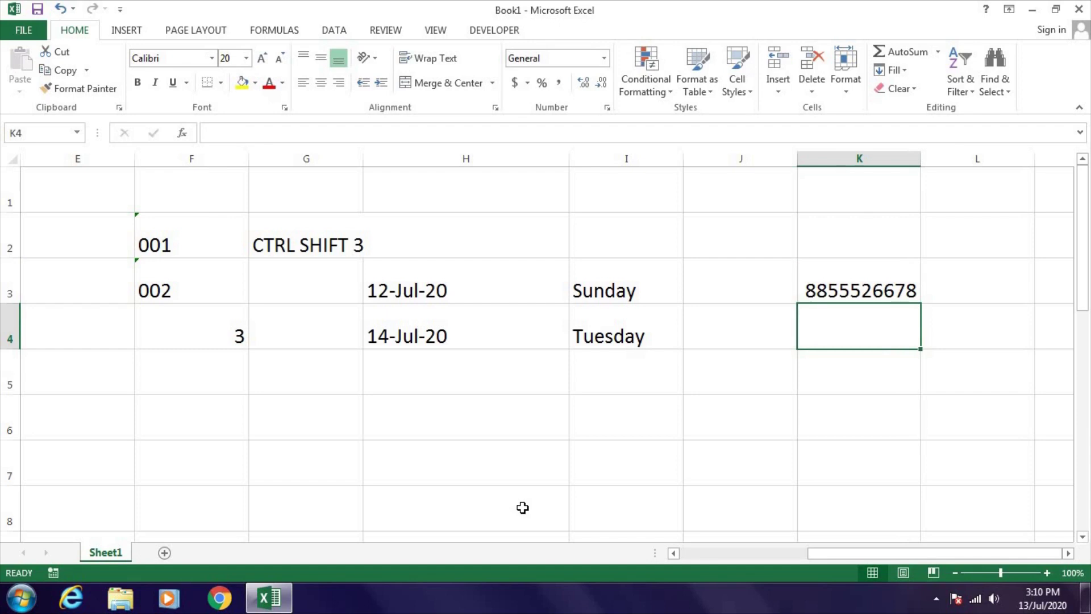
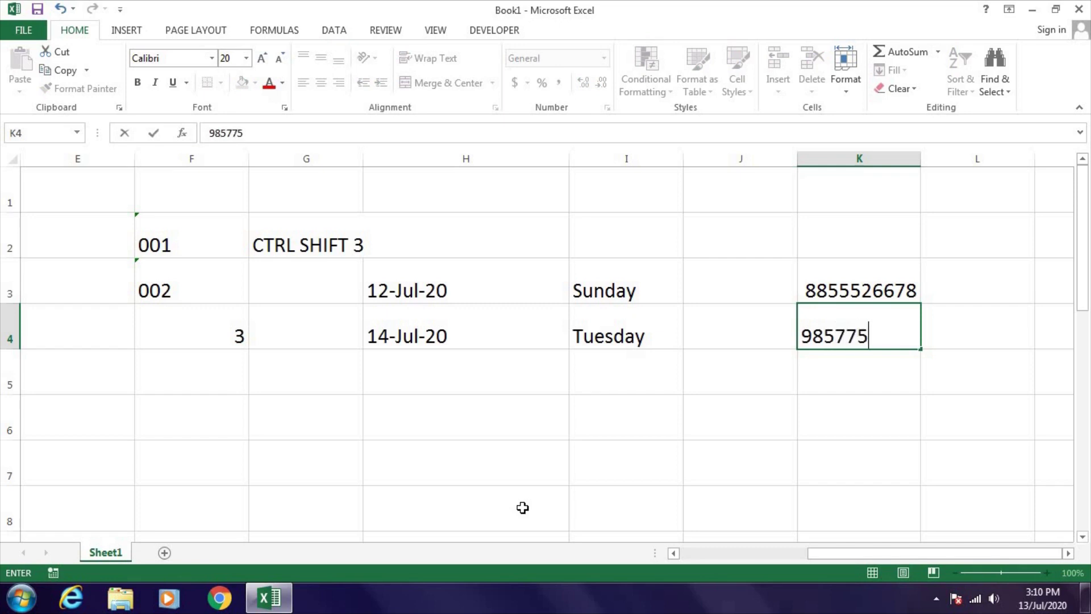
- Enter the second and third phone numbers in K4 and K5, then select column K
{"action": "key", "text": "Return"}
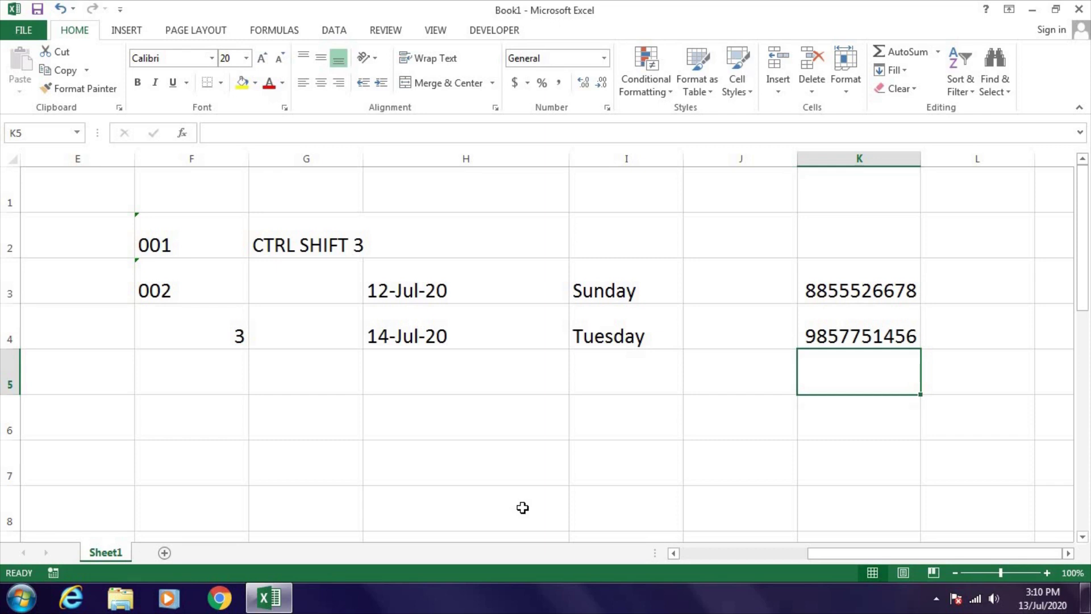
{"action": "key", "text": "Return"}
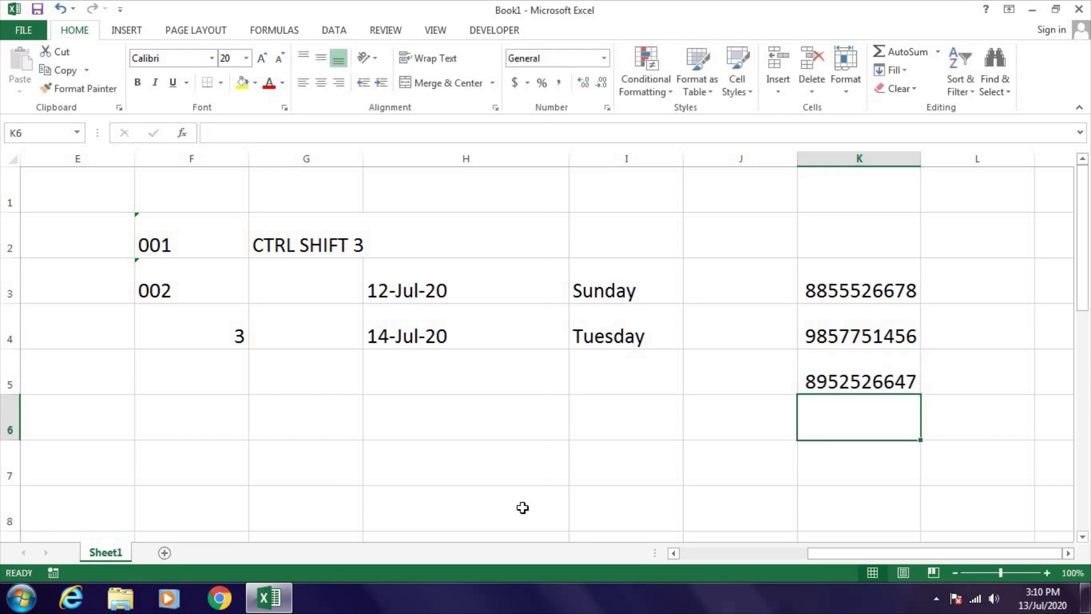
{"action": "key", "text": "ctrl+Up"}
{"action": "key", "text": "ctrl+Up"}
{"action": "key", "text": "ctrl+space"}
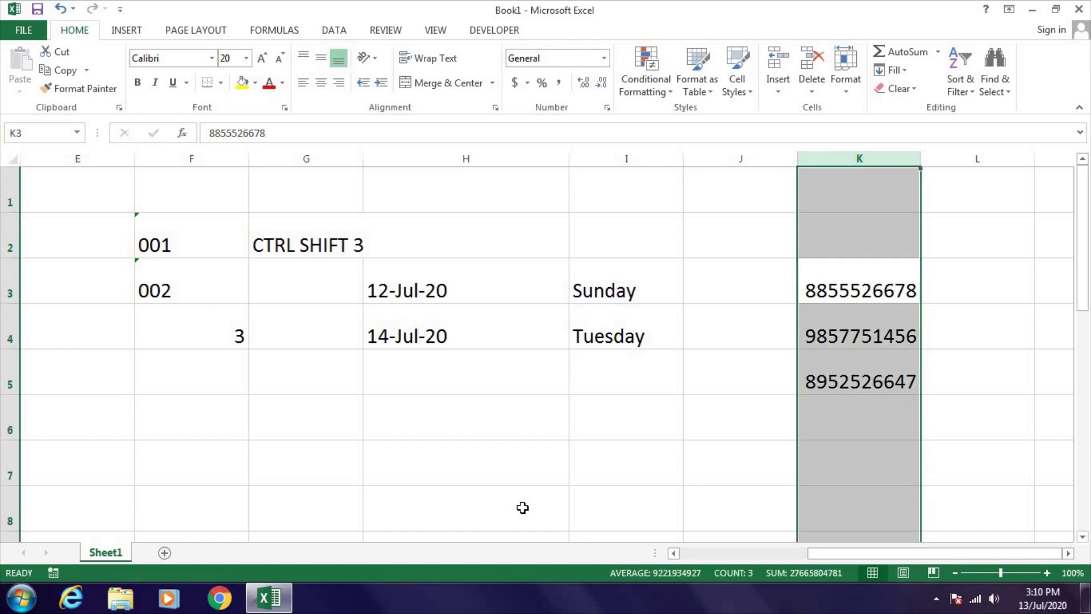
- Apply the custom number format +910 to column K so numbers show a +91 prefix
{"action": "key", "text": "ctrl+1"}
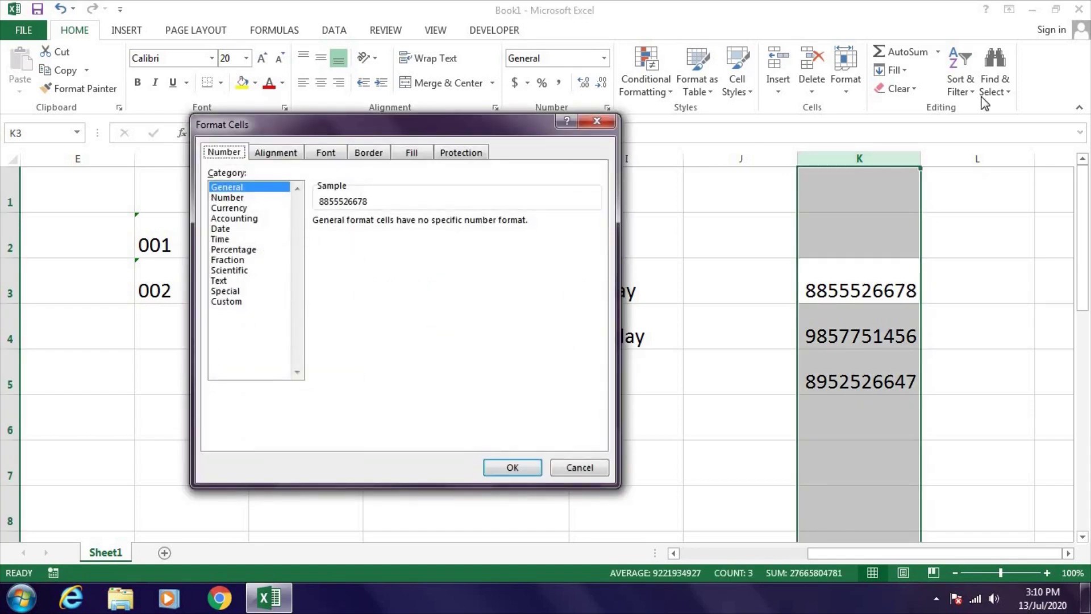
{"action": "left_click", "coordinate": [227, 301]}
{"action": "key", "text": "BackSpace"}
{"action": "key", "text": "BackSpace"}
{"action": "key", "text": "BackSpace"}
{"action": "key", "text": "BackSpace"}
{"action": "key", "text": "BackSpace"}
{"action": "key", "text": "BackSpace"}
{"action": "key", "text": "BackSpace"}
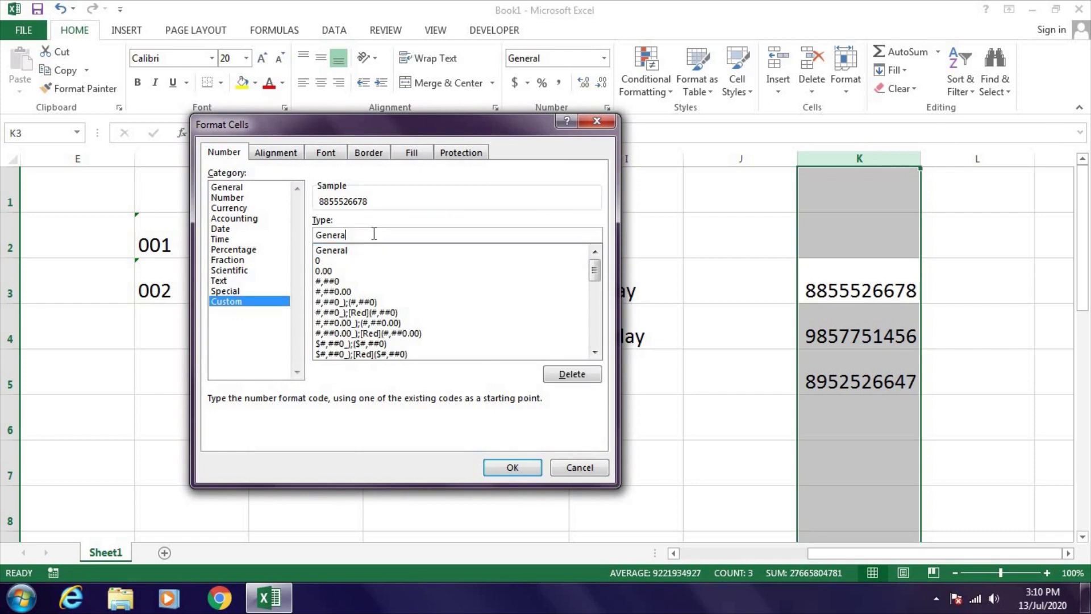
{"action": "type", "text": "+910"}
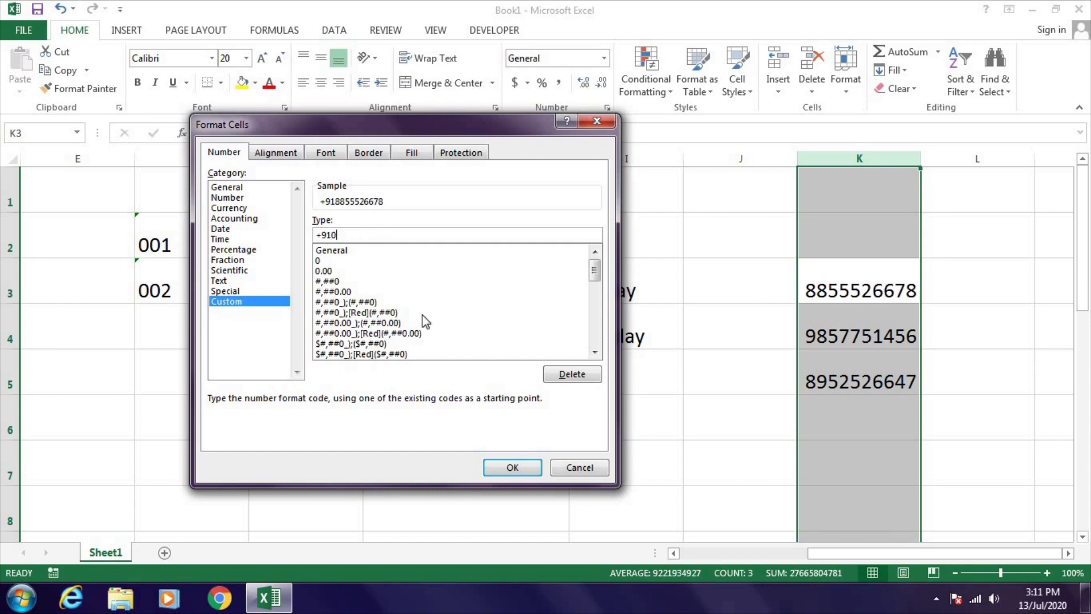
{"action": "left_click", "coordinate": [496, 467]}
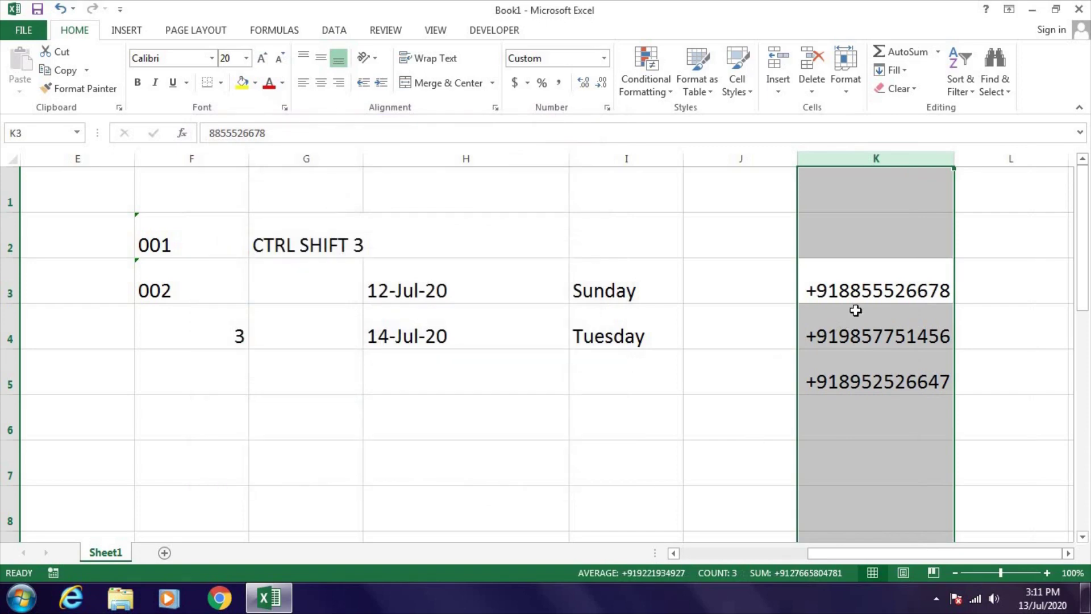
{"action": "left_click", "coordinate": [857, 313]}
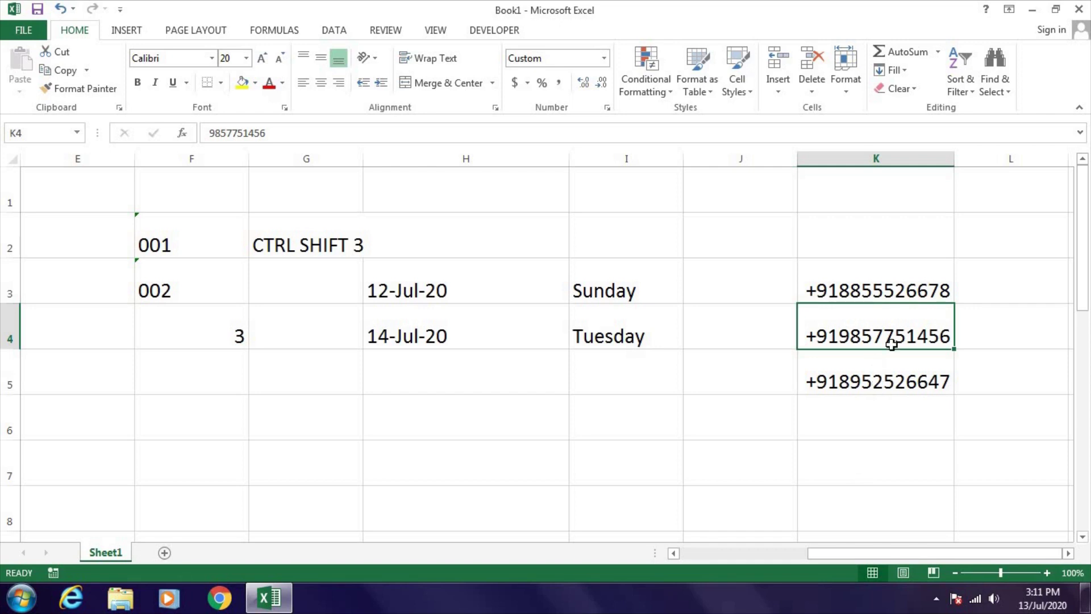
{"action": "left_click", "coordinate": [867, 240]}
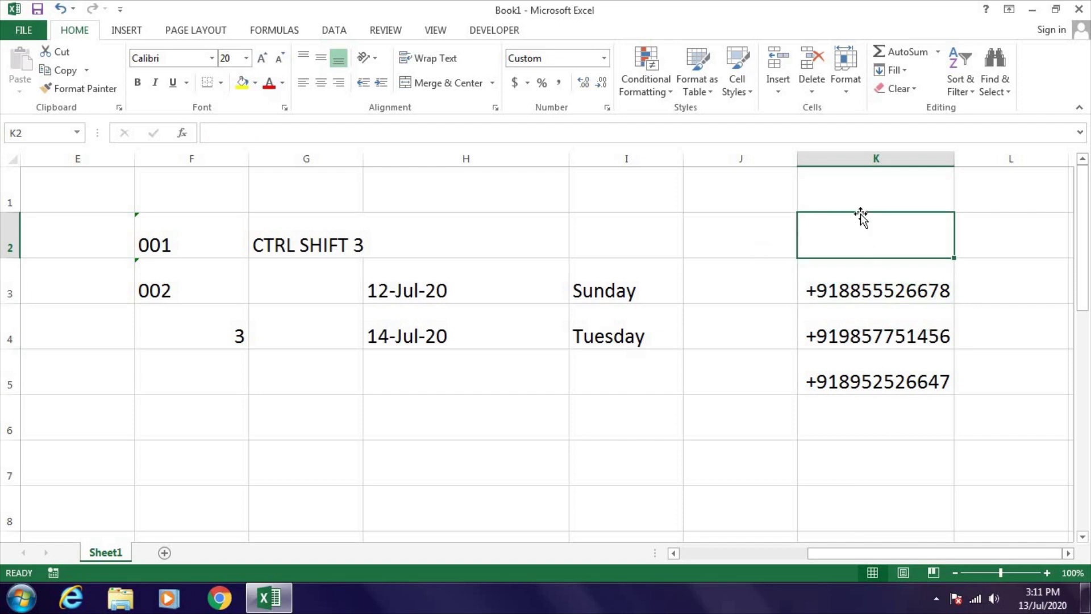
- Reset column K's phone numbers to the General number format
{"action": "left_click", "coordinate": [861, 159]}
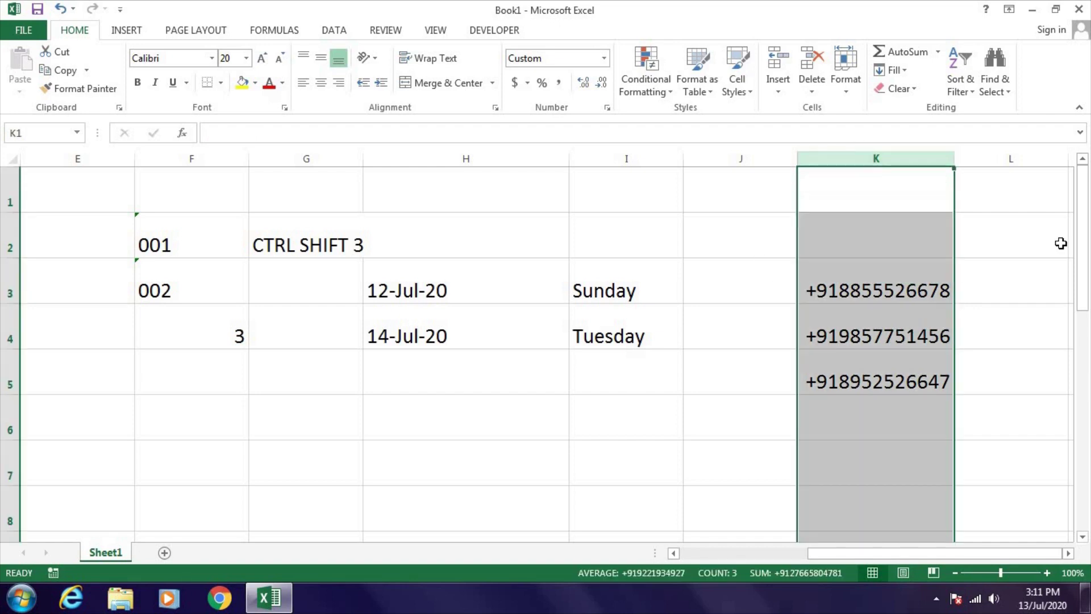
{"action": "left_click", "coordinate": [603, 58]}
{"action": "left_click", "coordinate": [586, 80]}
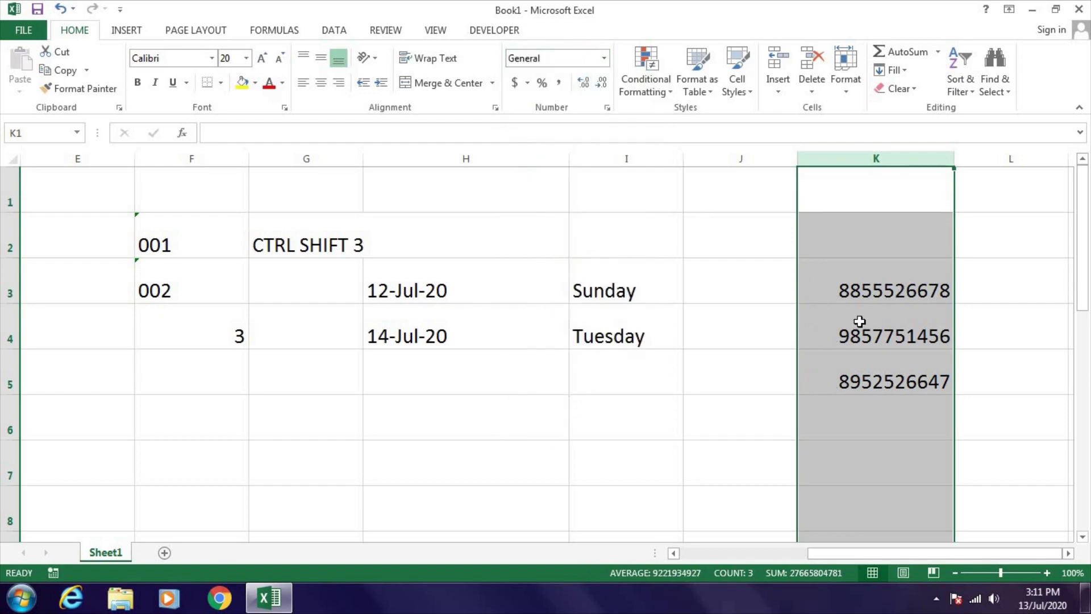
- Enter the label 'CTRL SHIFT ~' in cell J2
{"action": "left_click", "coordinate": [757, 232]}
{"action": "type", "text": "CTRL "}
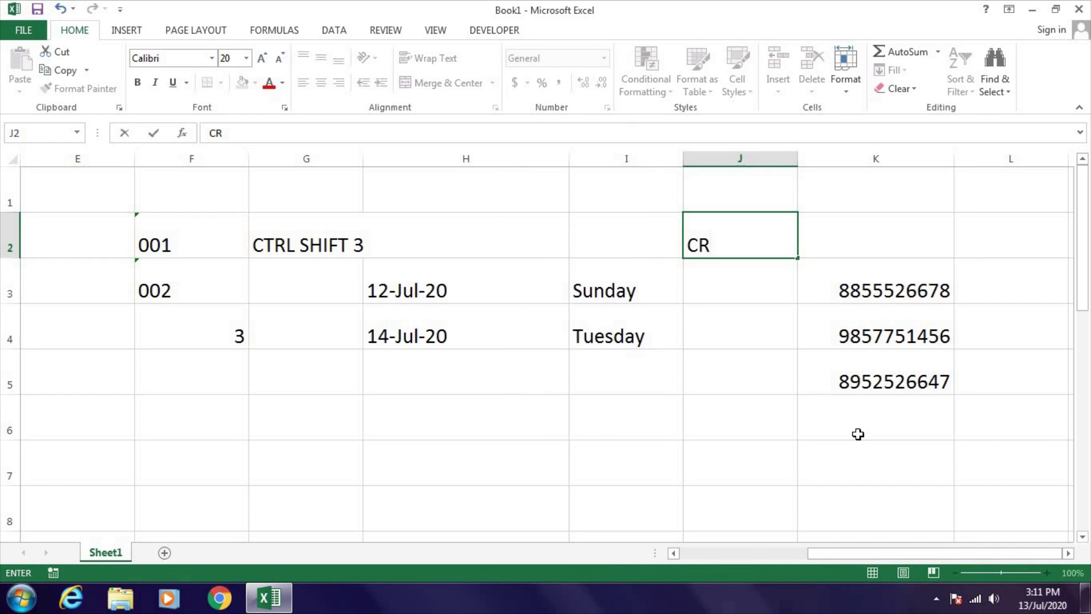
{"action": "type", "text": "SHIFT "}
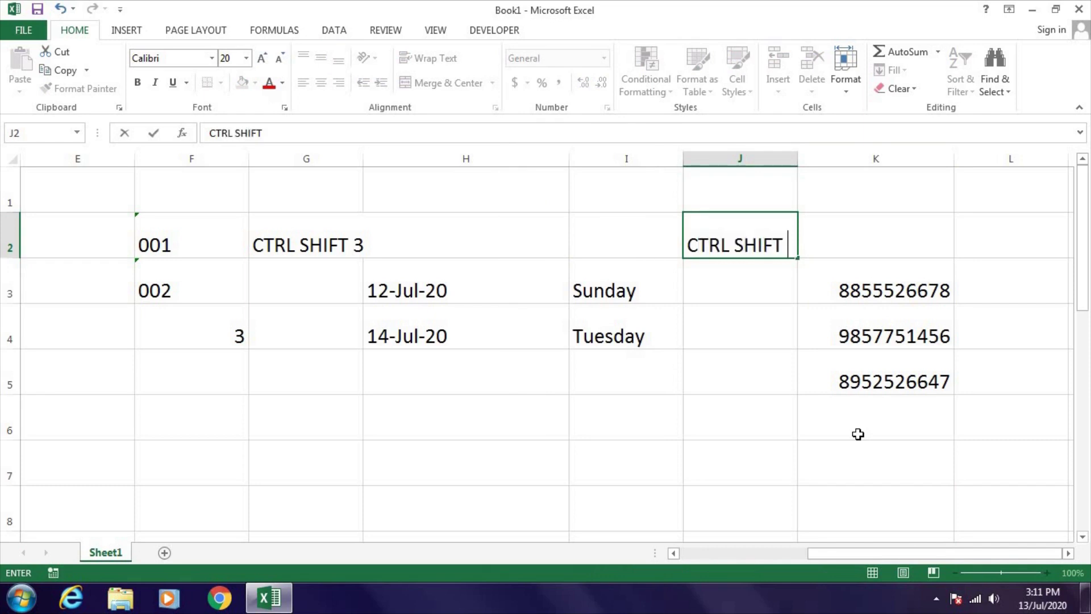
{"action": "type", "text": "~"}
{"action": "key", "text": "Return"}
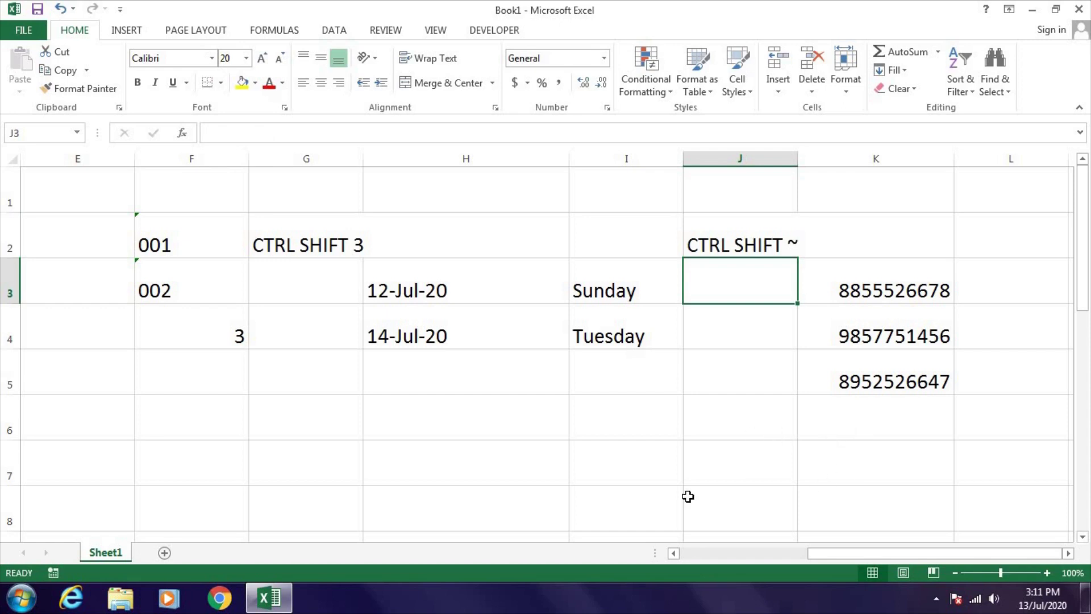
{"action": "left_click", "coordinate": [401, 287]}
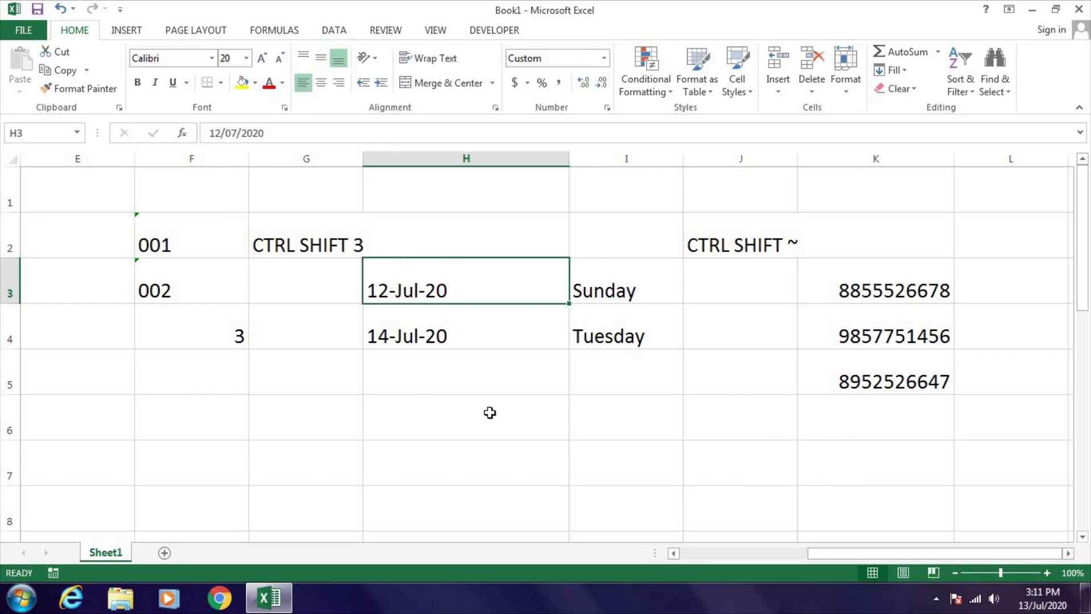
- Preview column H's dates as serial numbers with Ctrl+Shift+~, then restore the date format
{"action": "key", "text": "ctrl+space"}
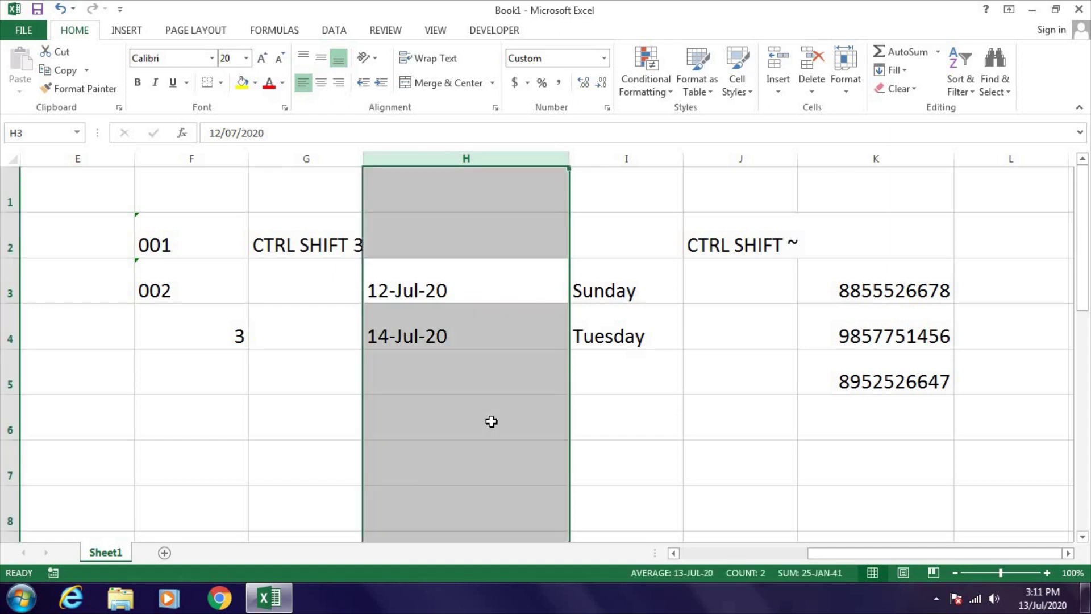
{"action": "key", "text": "ctrl+shift+grave"}
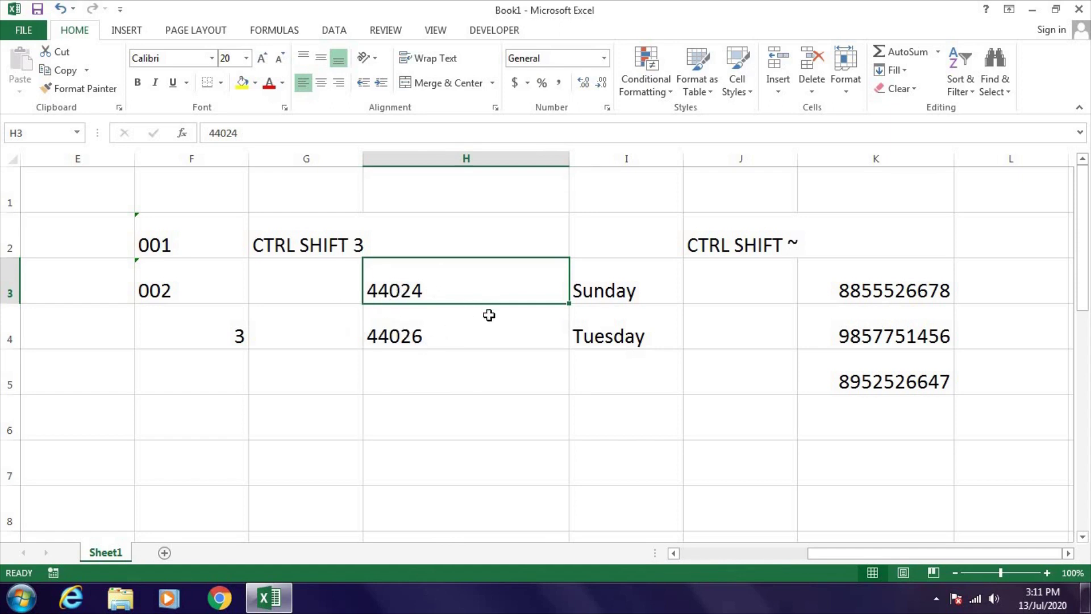
{"action": "key", "text": "ctrl+space"}
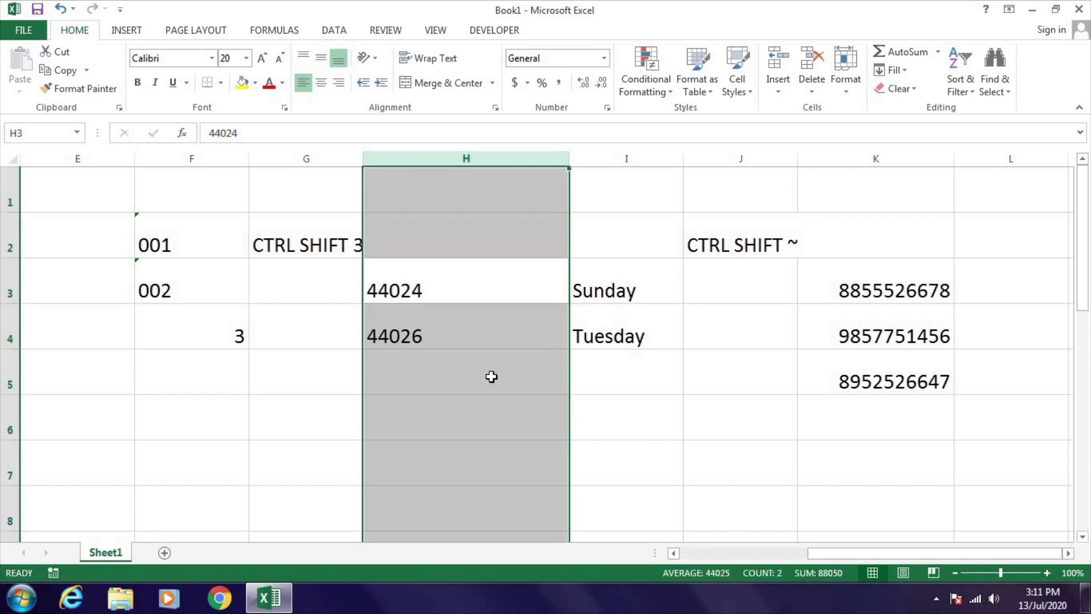
{"action": "key", "text": "ctrl+shift+numbersign"}
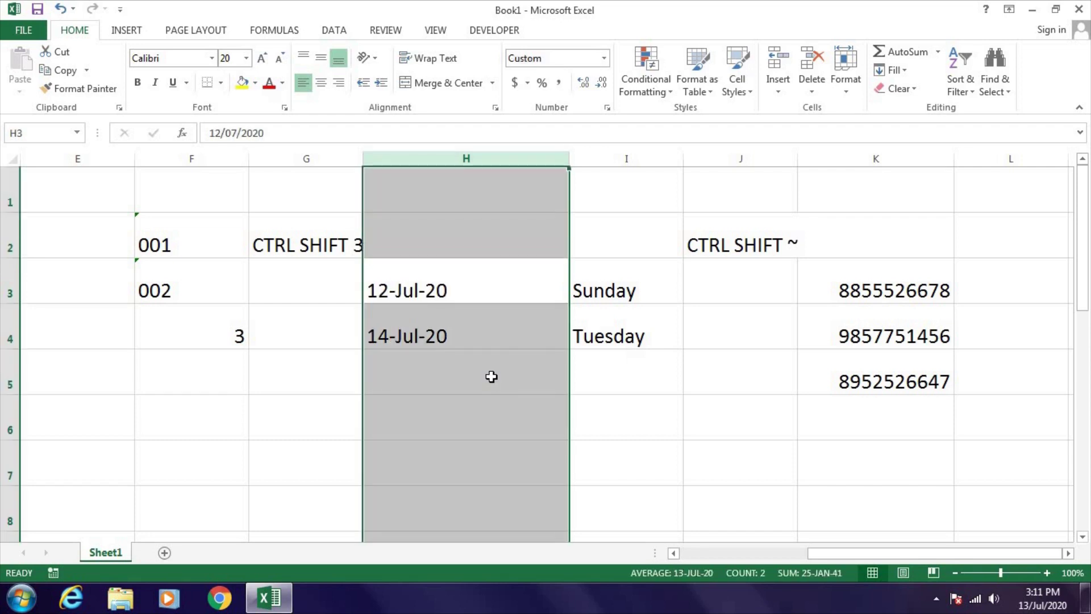
- Apply General format to column D with Ctrl+Shift+~, showing codes 001–006 as 1–6
{"action": "key", "text": "Left"}
{"action": "key", "text": "Left"}
{"action": "key", "text": "Left"}
{"action": "key", "text": "Left"}
{"action": "key", "text": "Left"}
{"action": "key", "text": "Left"}
{"action": "key", "text": "Right"}
{"action": "key", "text": "Right"}
{"action": "key", "text": "Down"}
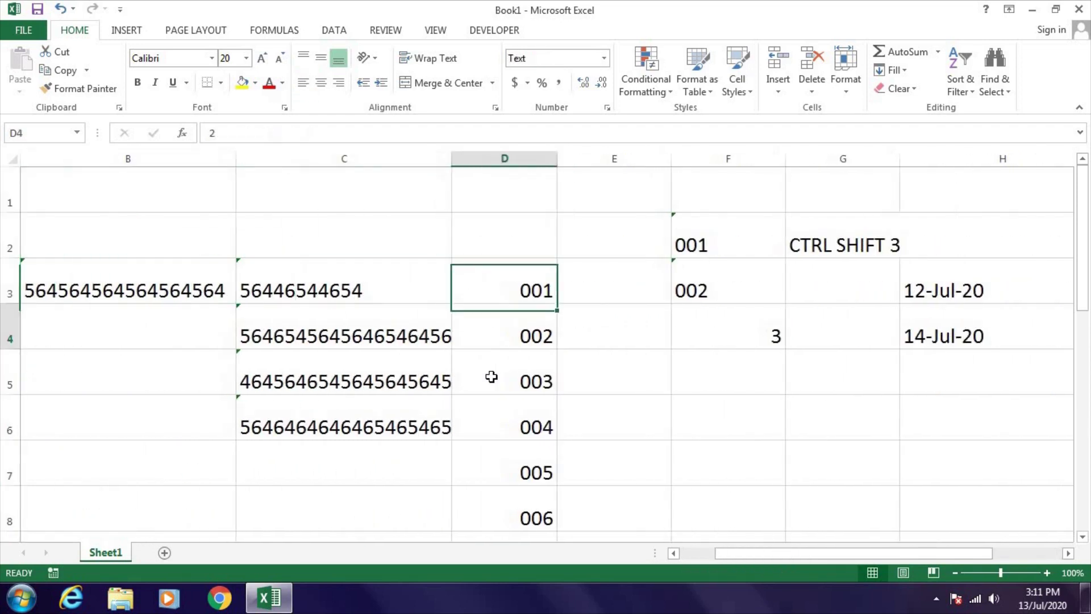
{"action": "key", "text": "ctrl+space"}
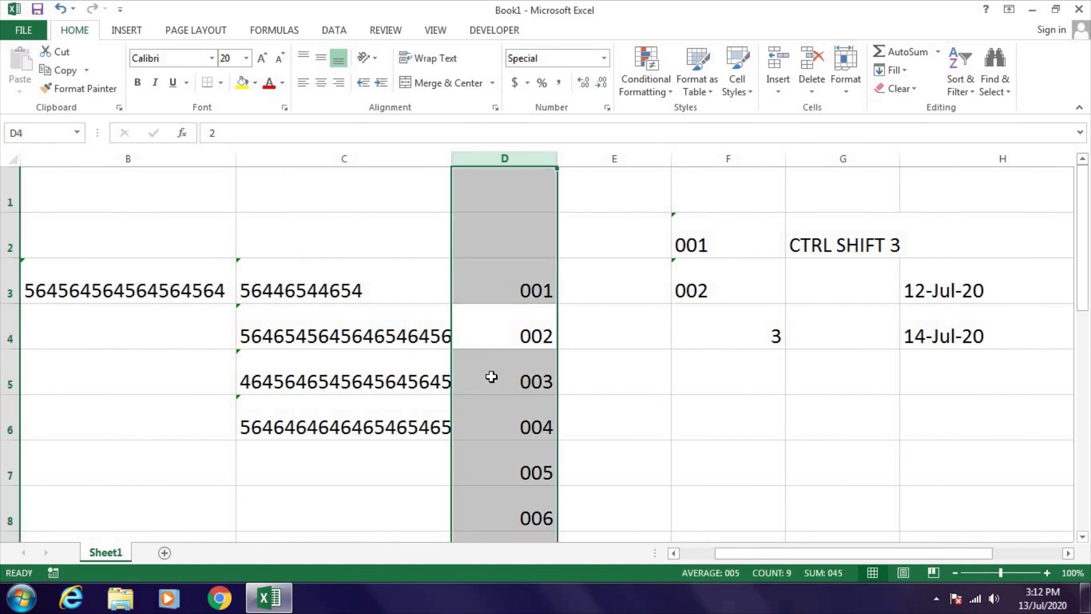
{"action": "key", "text": "ctrl+shift+grave"}
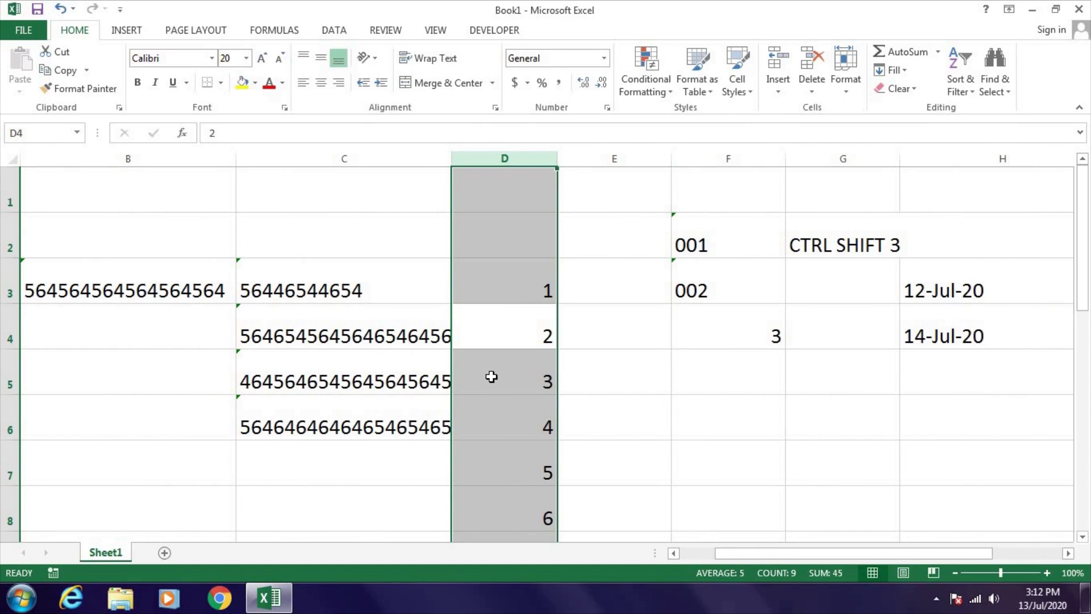
{"action": "key", "text": "Left"}
{"action": "key", "text": "Left"}
{"action": "key", "text": "Left"}
{"action": "key", "text": "Right"}
{"action": "key", "text": "Right"}
{"action": "key", "text": "Right"}
{"action": "key", "text": "Right"}
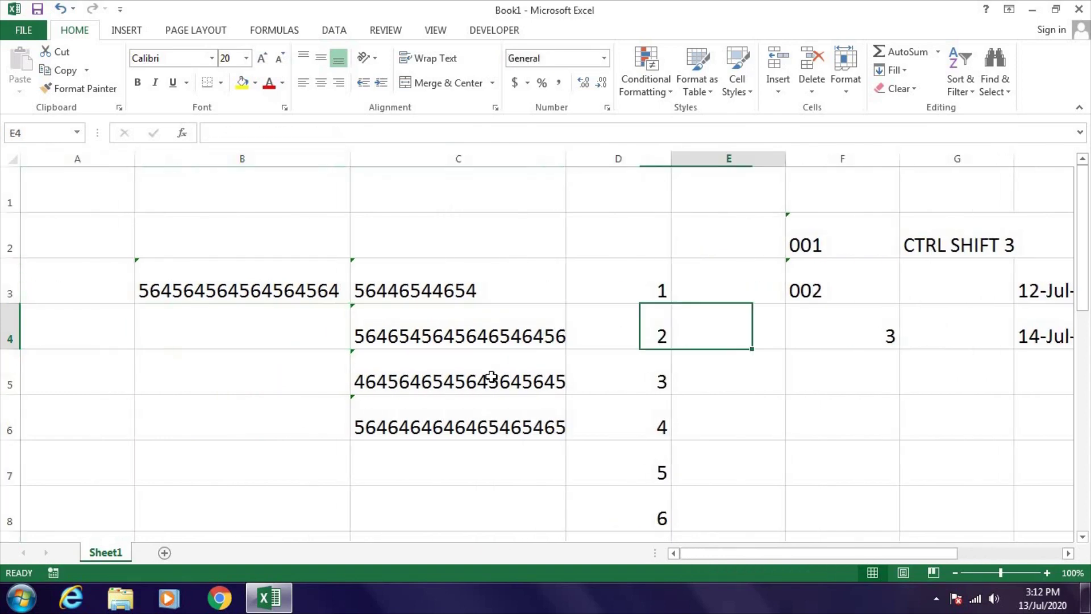
{"action": "key", "text": "Down"}
{"action": "key", "text": "Right"}
{"action": "key", "text": "Right"}
{"action": "key", "text": "Right"}
{"action": "key", "text": "Right"}
{"action": "key", "text": "Right"}
{"action": "key", "text": "Right"}
{"action": "key", "text": "Right"}
{"action": "key", "text": "Right"}
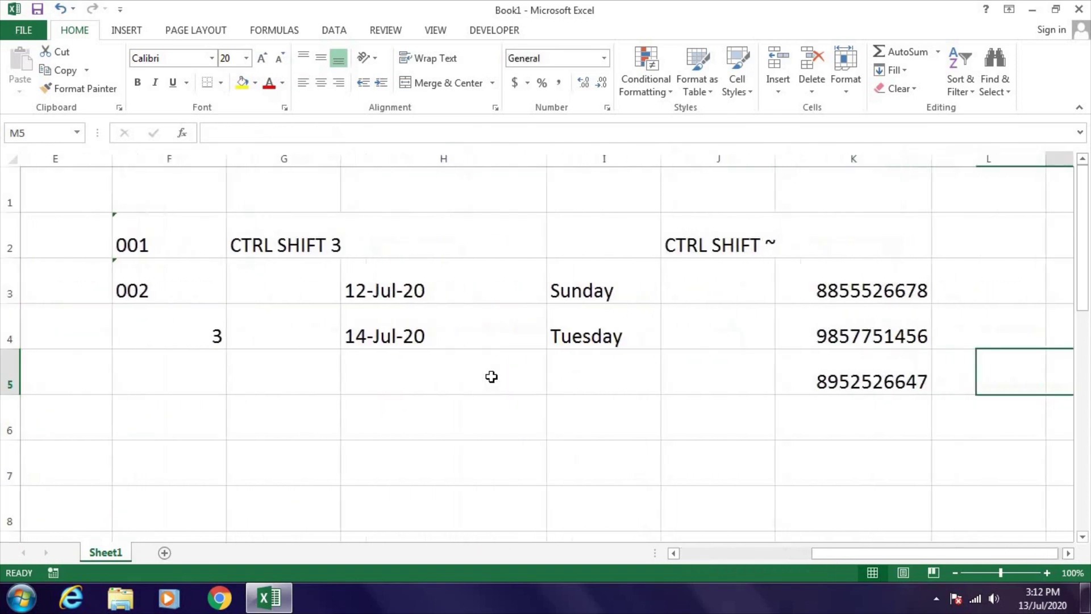
{"action": "key", "text": "Right"}
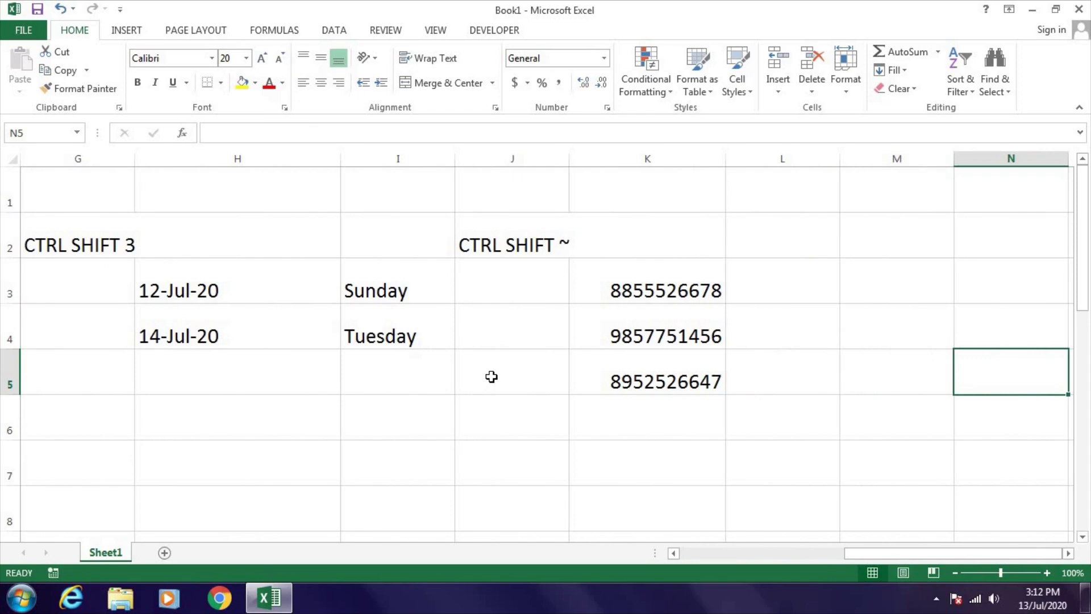